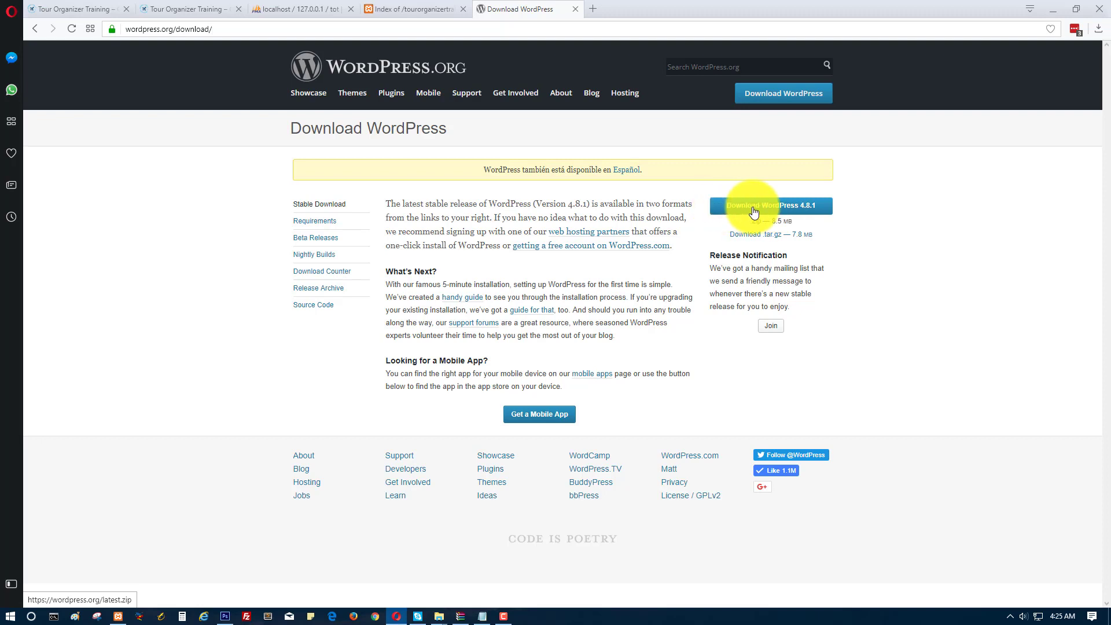
Confirm the wordpress-4.8.1 zip is in Downloads, then bring up the Notepad setup steps.
mouse_move(439, 616)
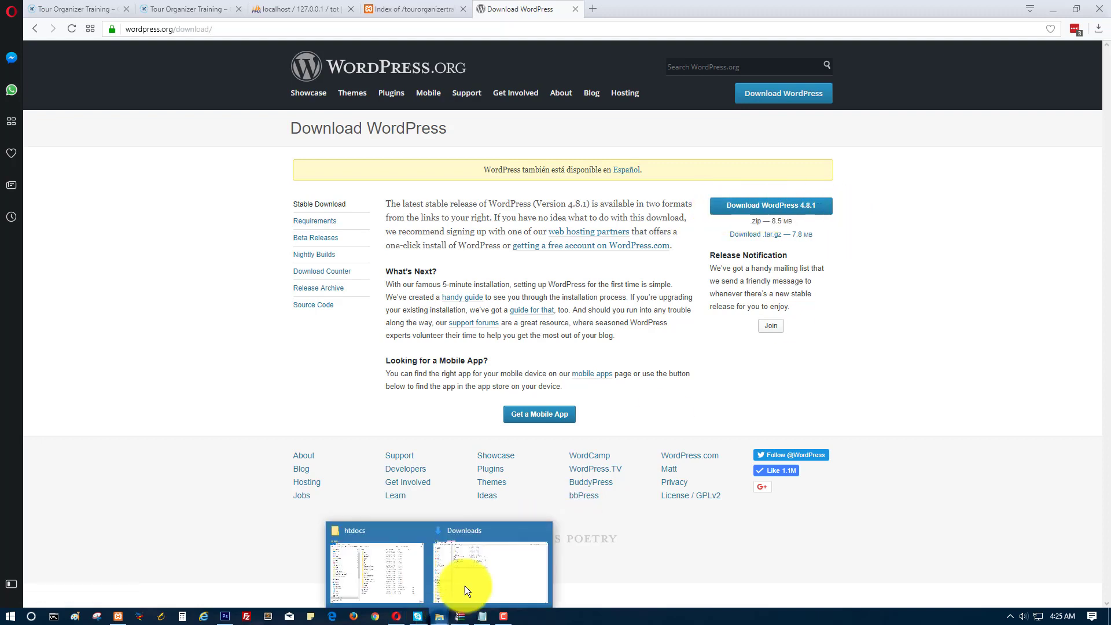
click(464, 578)
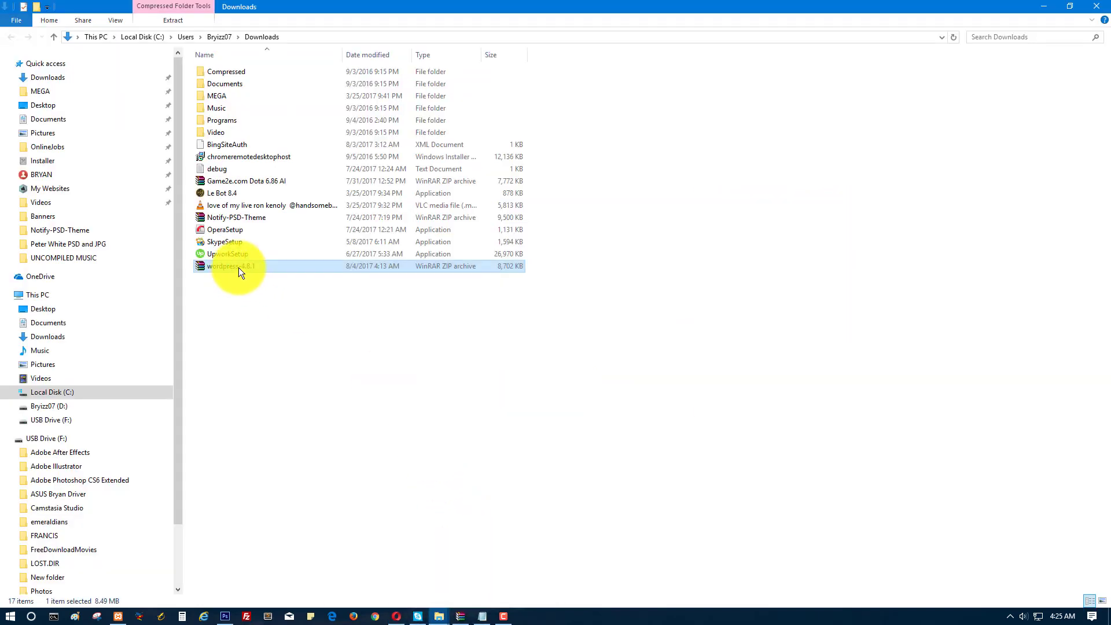
click(483, 617)
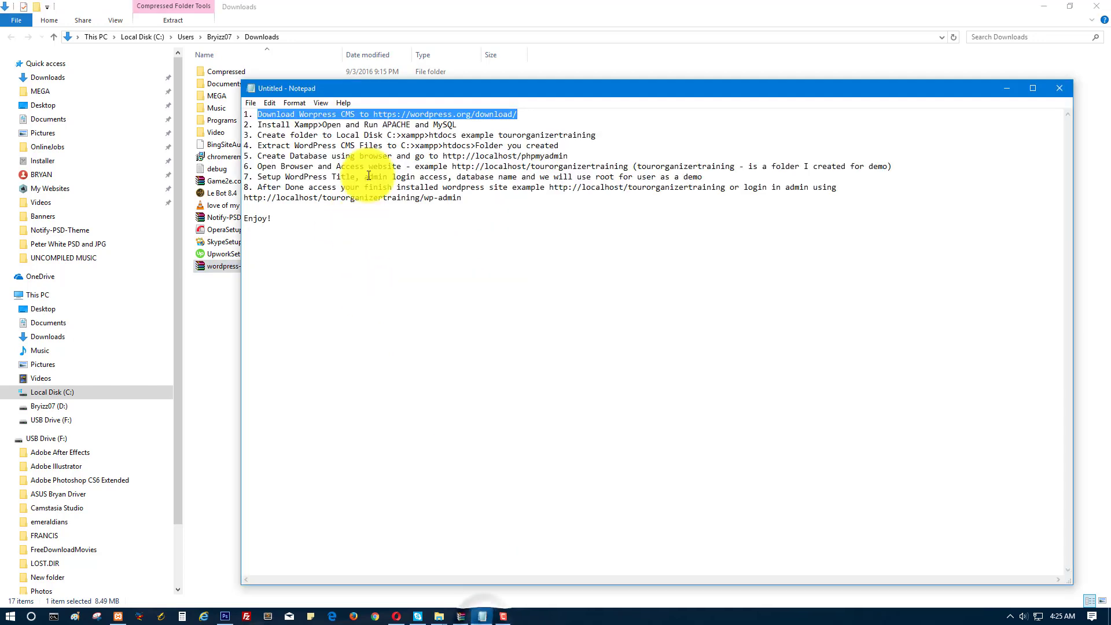
Highlight step 2 and check in XAMPP Control Panel that Apache and MySQL are running.
drag(259, 125, 457, 125)
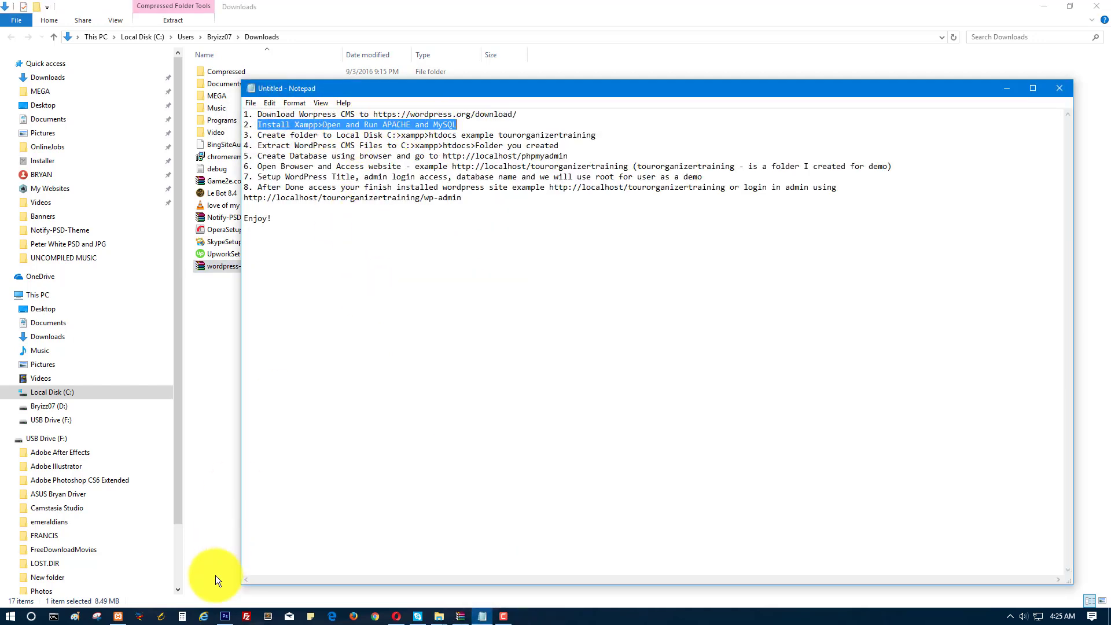
click(1009, 616)
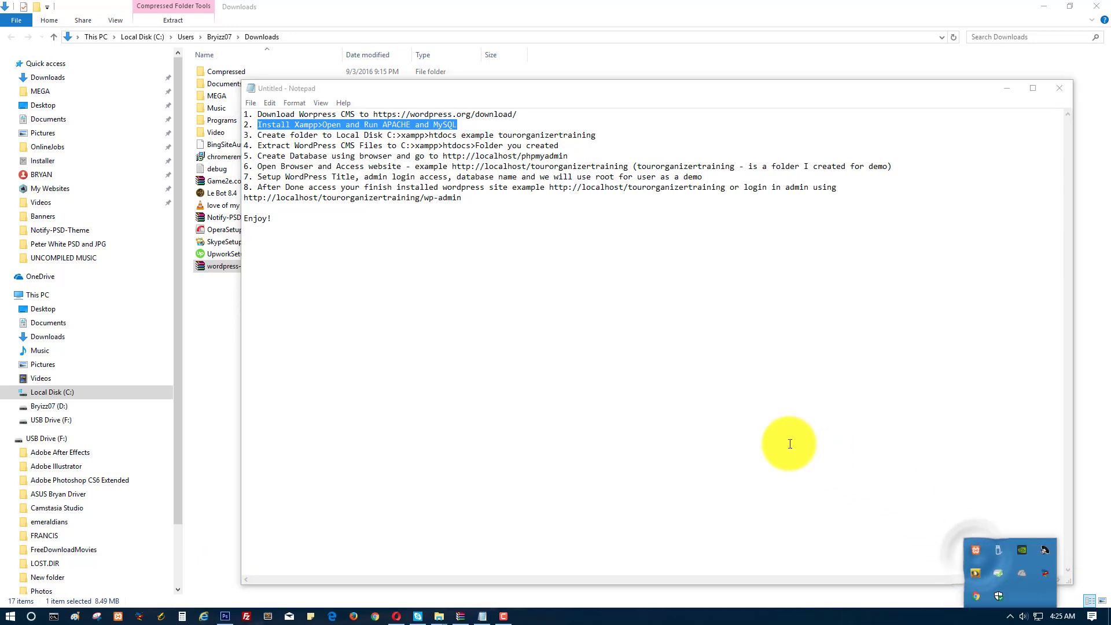
click(977, 552)
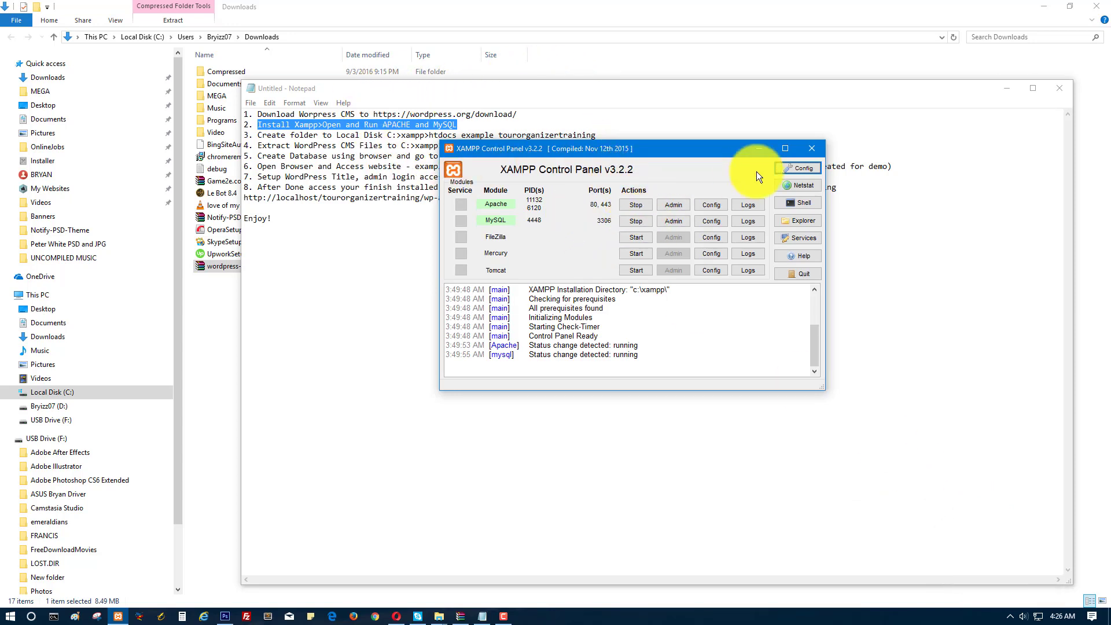
click(809, 150)
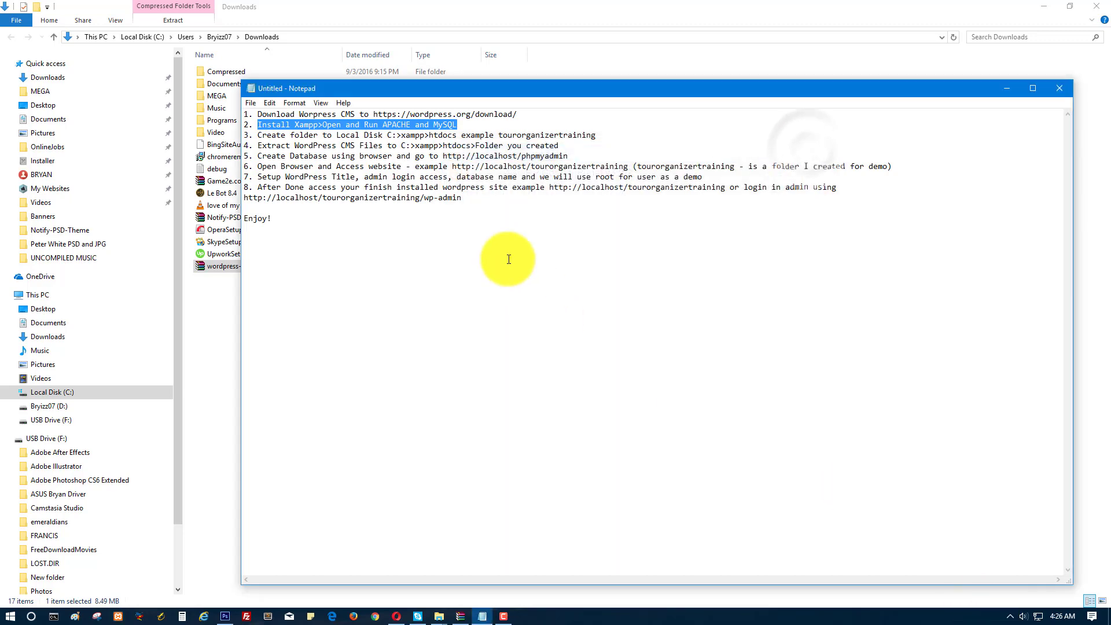
Highlight step 3 about the project folder and bring up the htdocs folder window.
drag(258, 137, 614, 138)
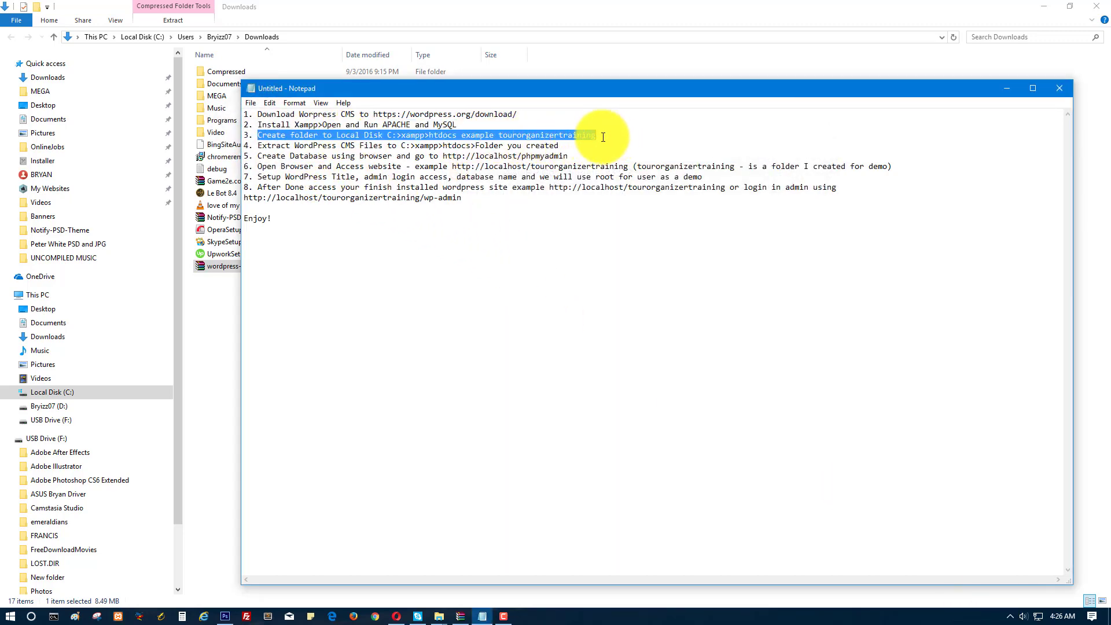
mouse_move(439, 618)
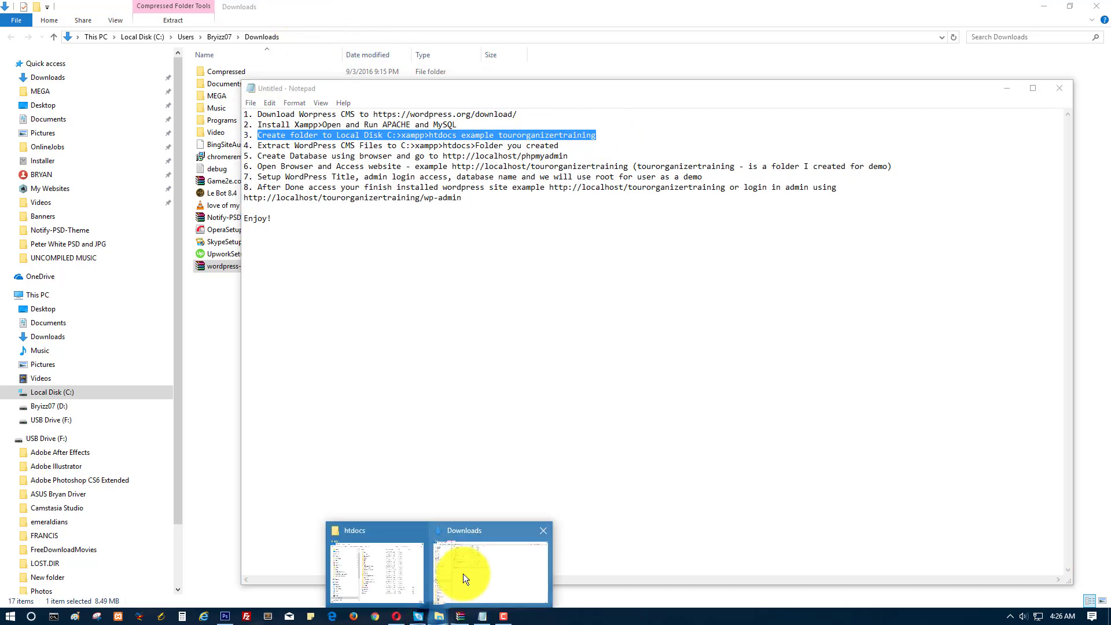
click(397, 565)
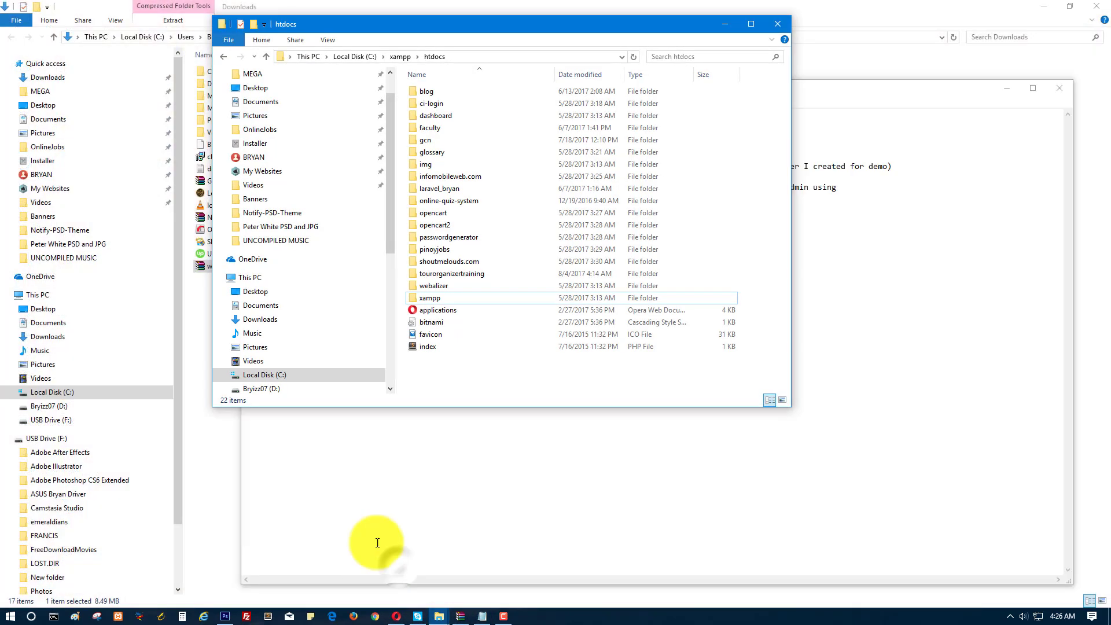
Open C:\xampp\htdocs\tourorganizertraining to confirm the project folder exists.
click(356, 56)
double_click(440, 249)
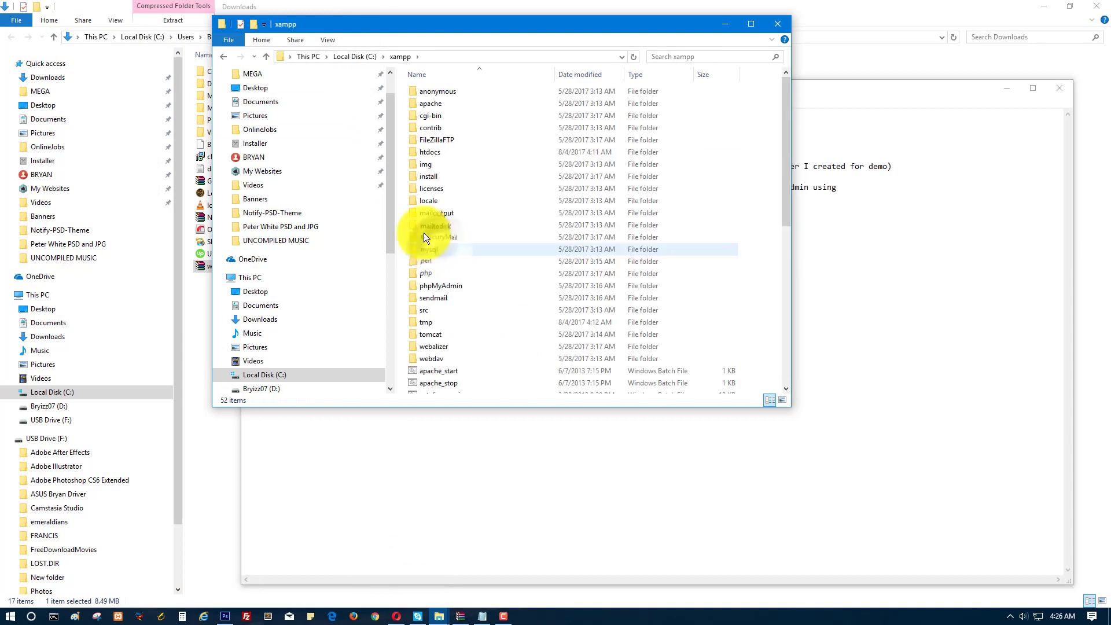
double_click(424, 155)
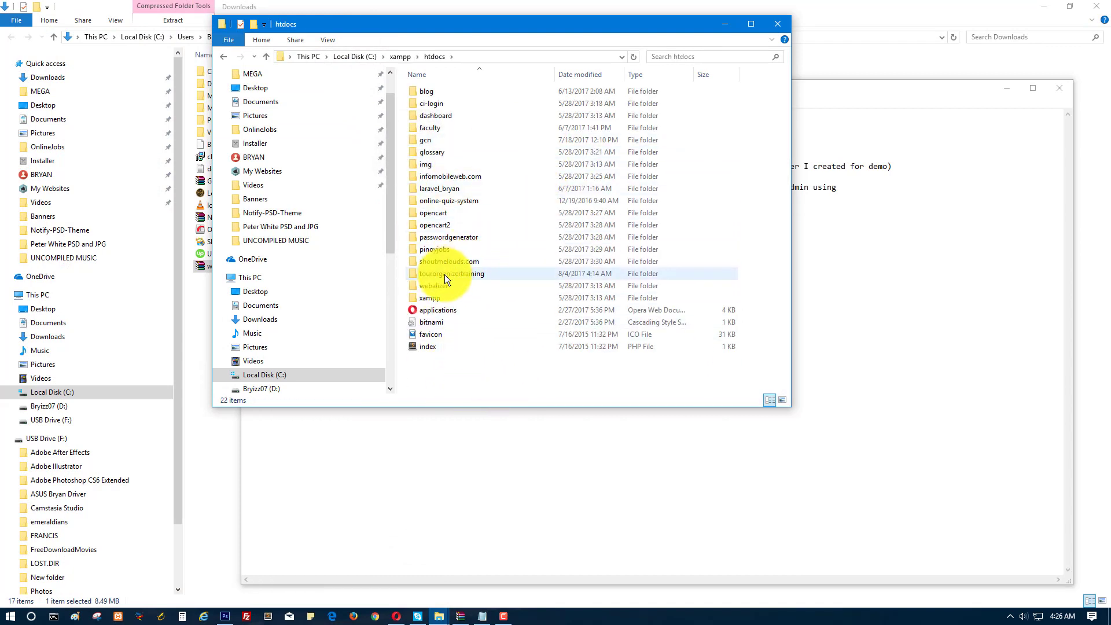
click(449, 274)
double_click(474, 273)
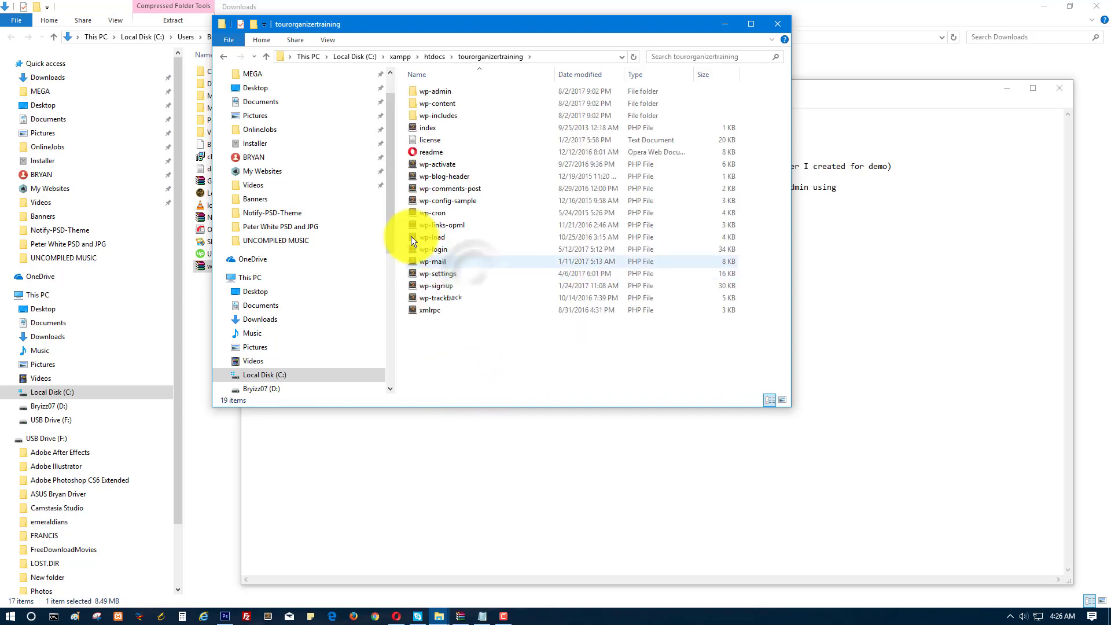
Highlight step 4 about extracting WordPress, then return to the Downloads folder.
click(828, 94)
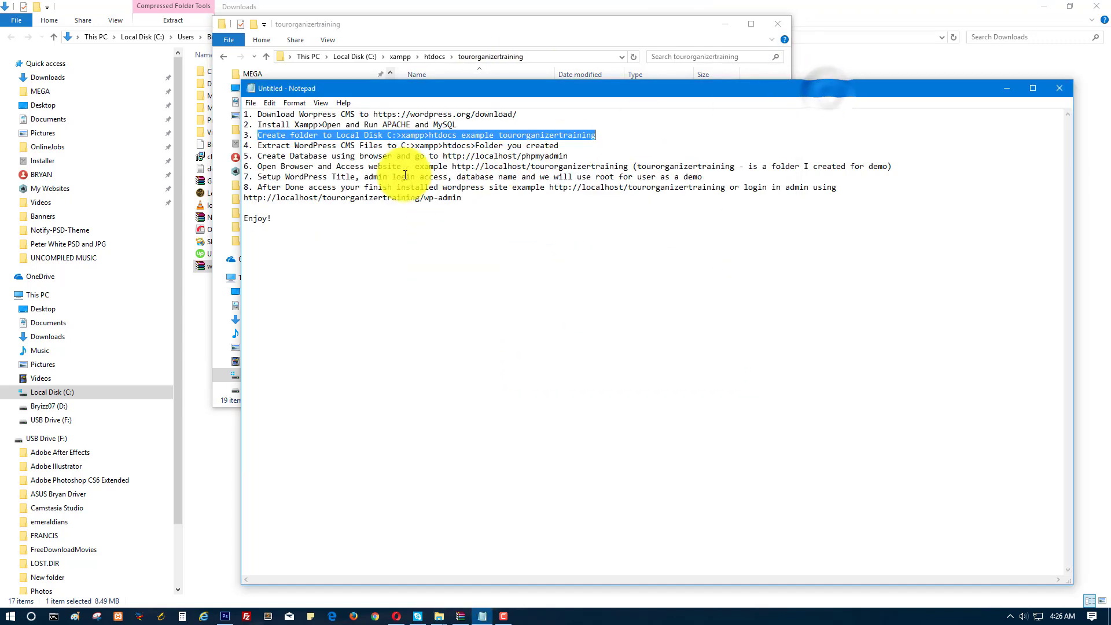
drag(259, 146, 559, 146)
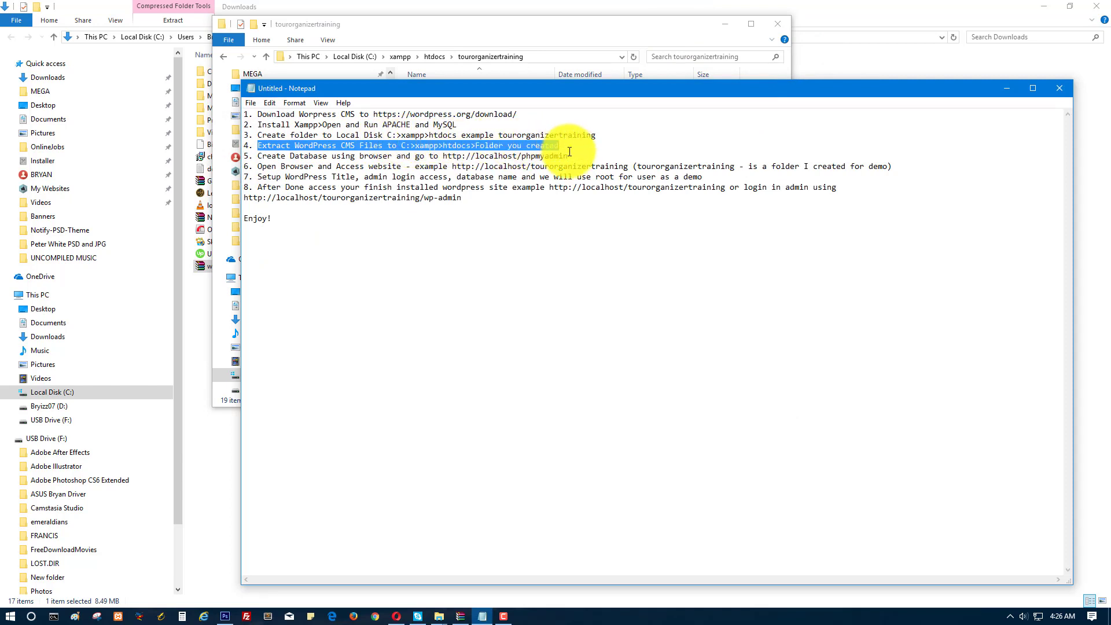
click(449, 614)
click(453, 588)
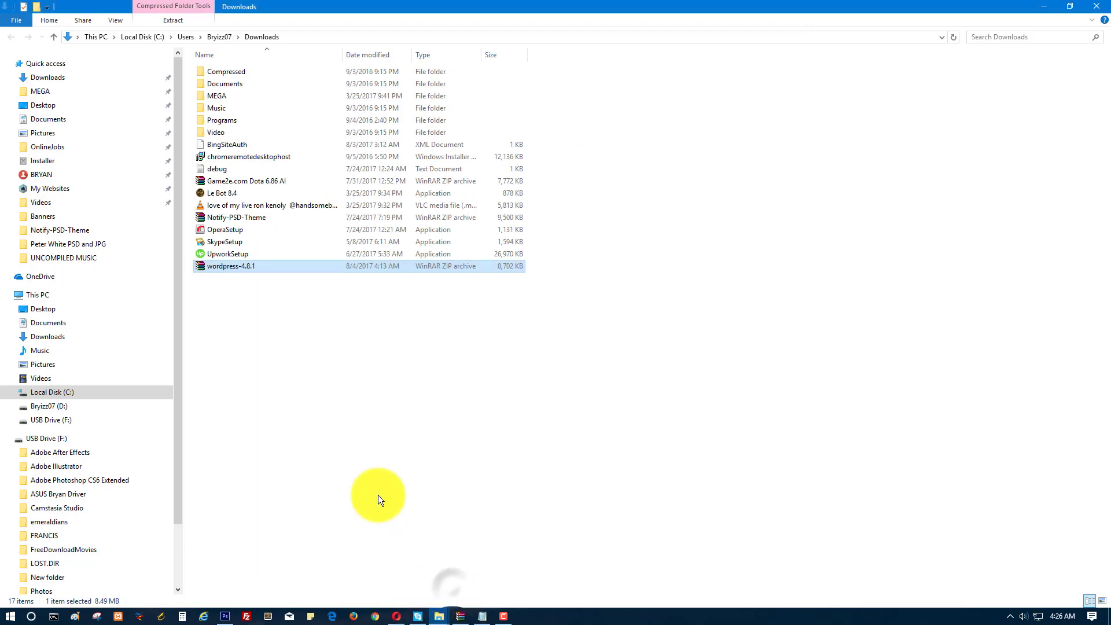
Open the wordpress-4.8.1 zip and select everything inside its wordpress folder for extraction.
double_click(242, 270)
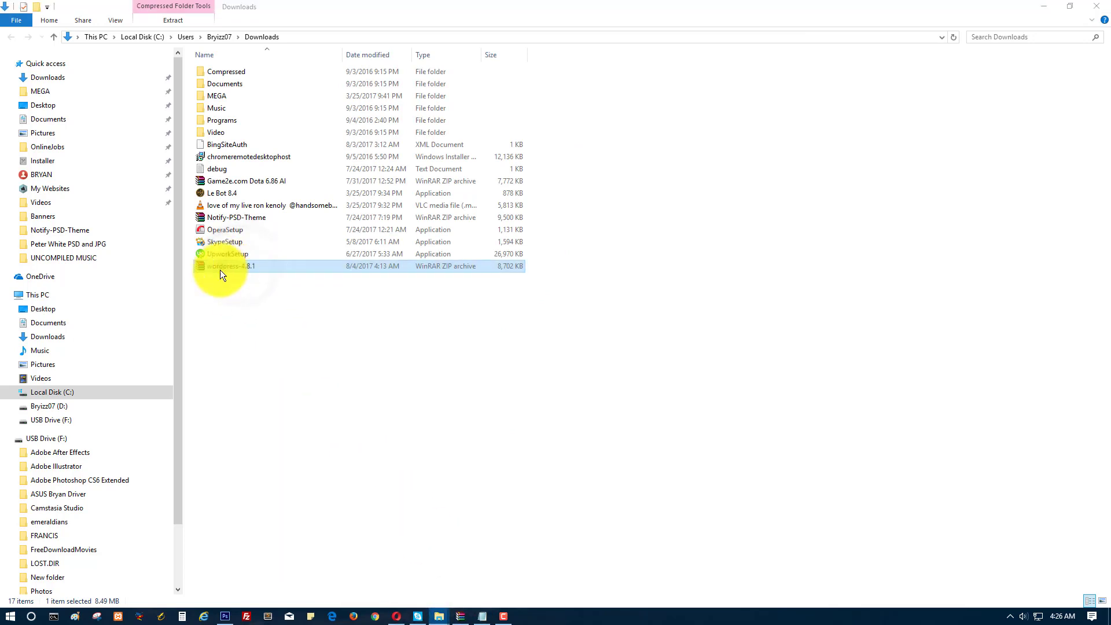
double_click(290, 219)
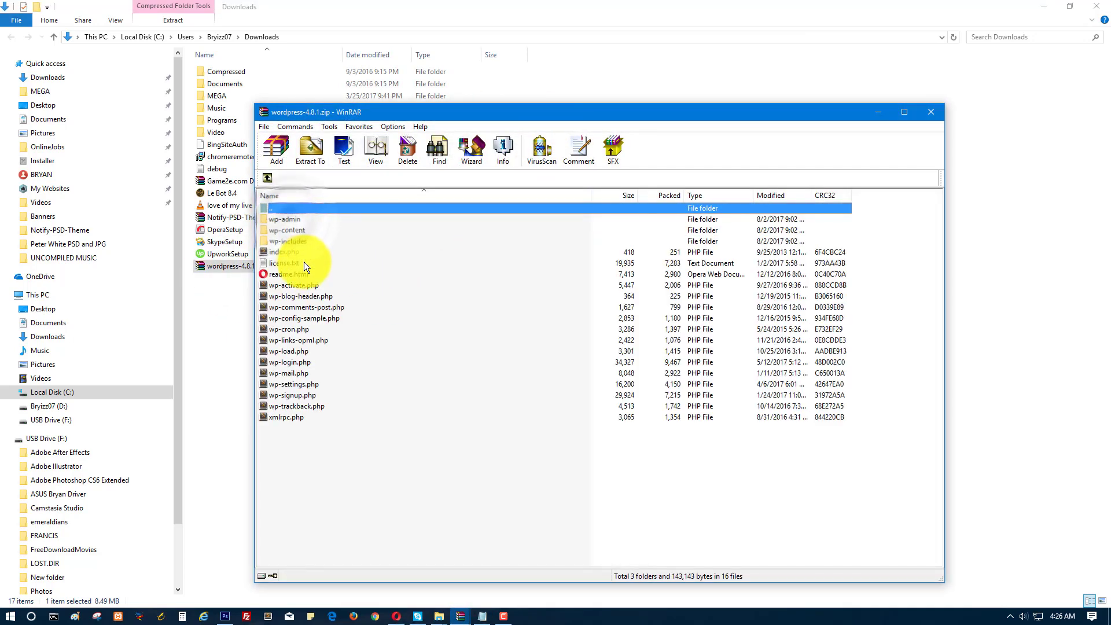
drag(319, 471, 287, 216)
click(311, 150)
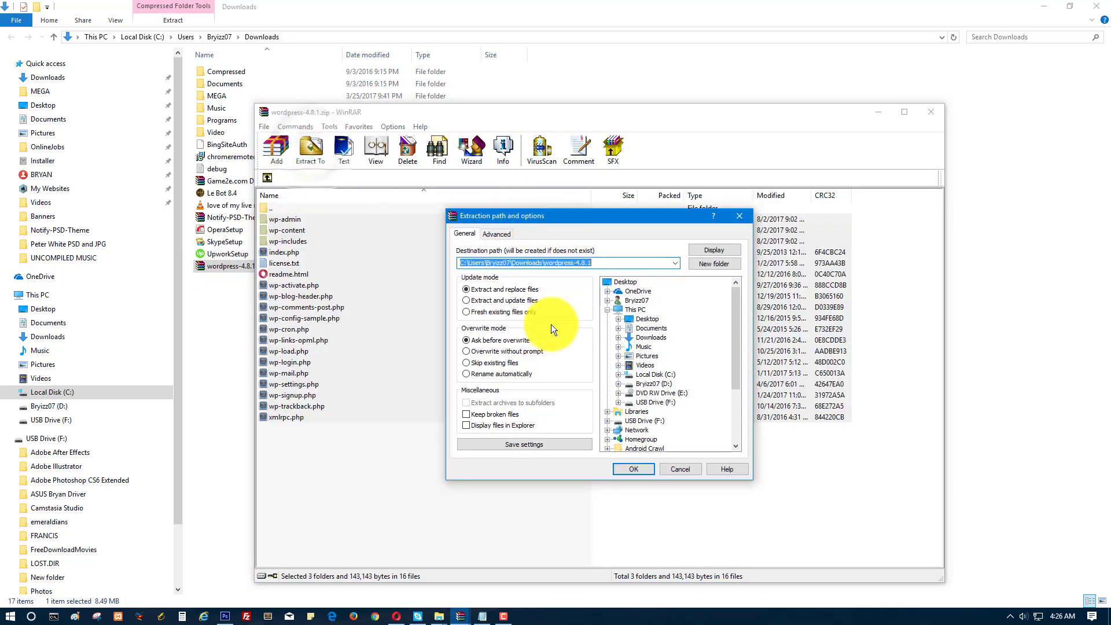
Set the extraction destination to C:\xampp\htdocs\tourorganizertraining.
click(619, 374)
click(630, 441)
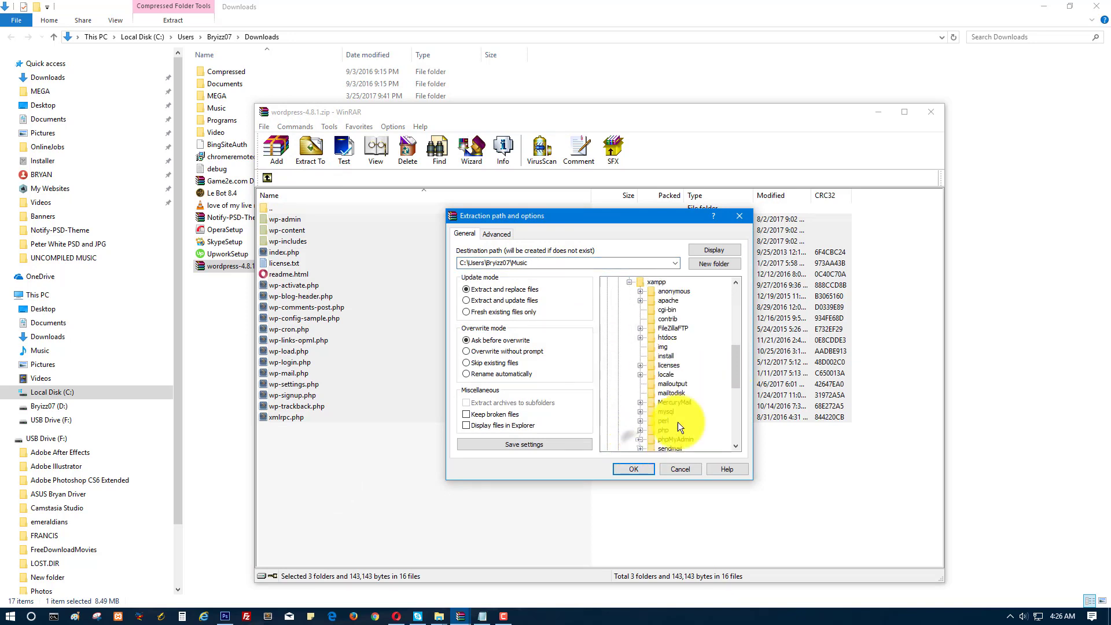
drag(732, 381, 665, 388)
scroll(665, 385, up, 1)
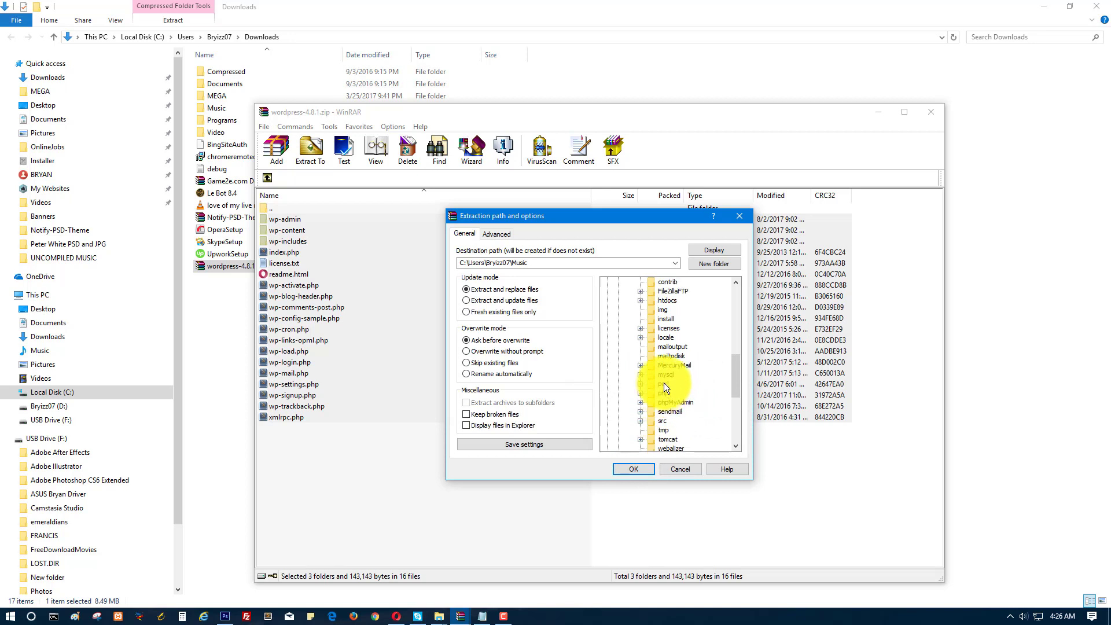
click(640, 300)
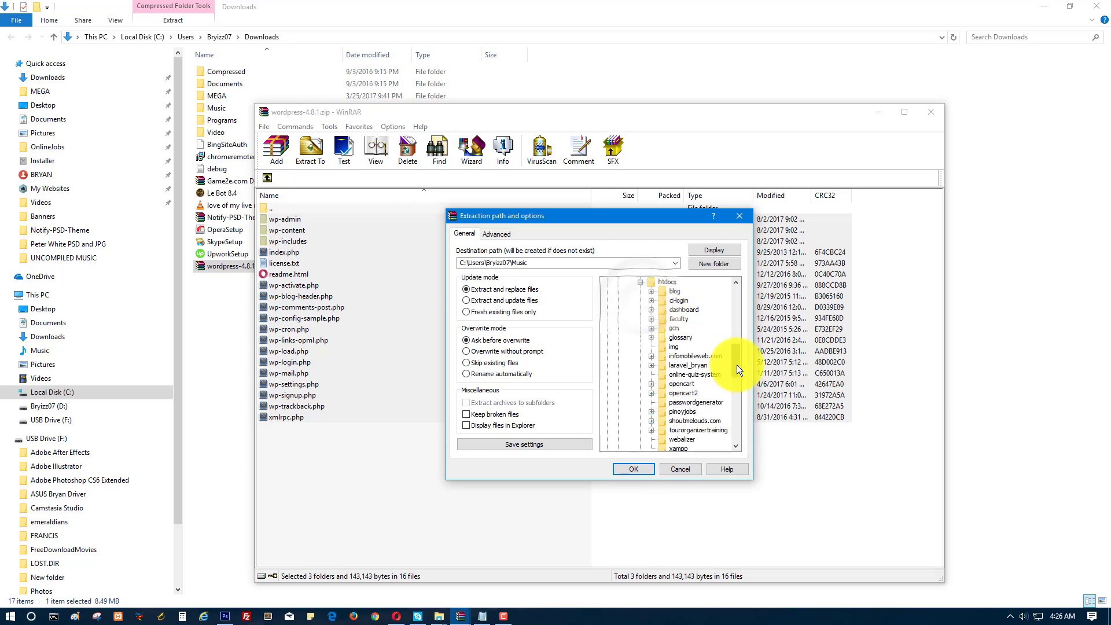
drag(737, 365, 735, 383)
click(687, 349)
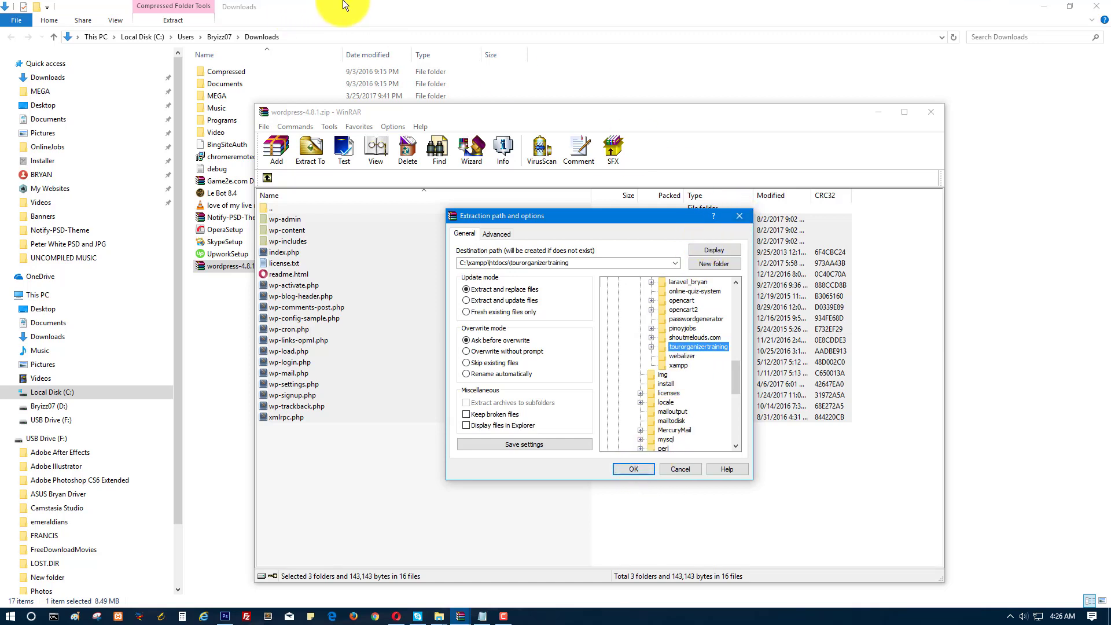
Run the extraction and show tourorganizertraining with its 19 WordPress items.
mouse_move(439, 616)
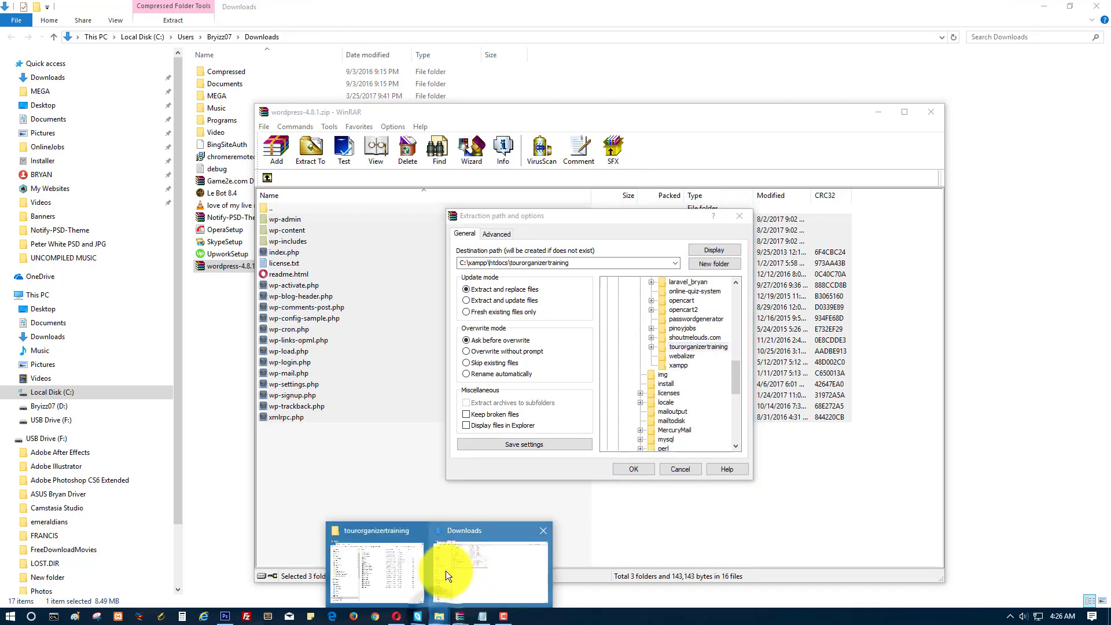
click(398, 570)
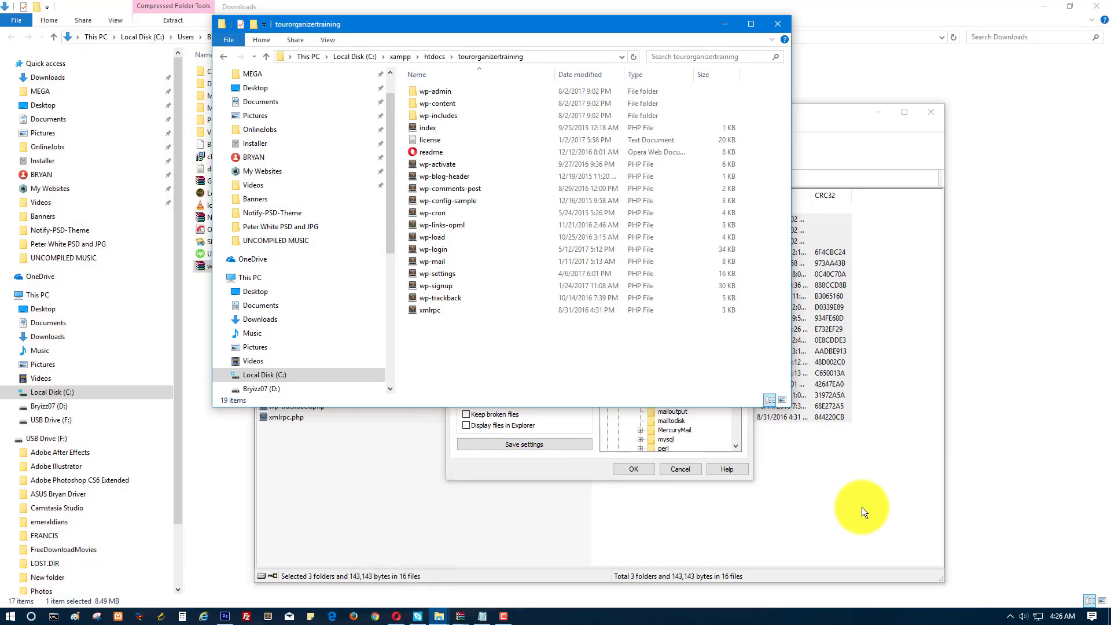
drag(524, 350, 399, 90)
mouse_move(460, 616)
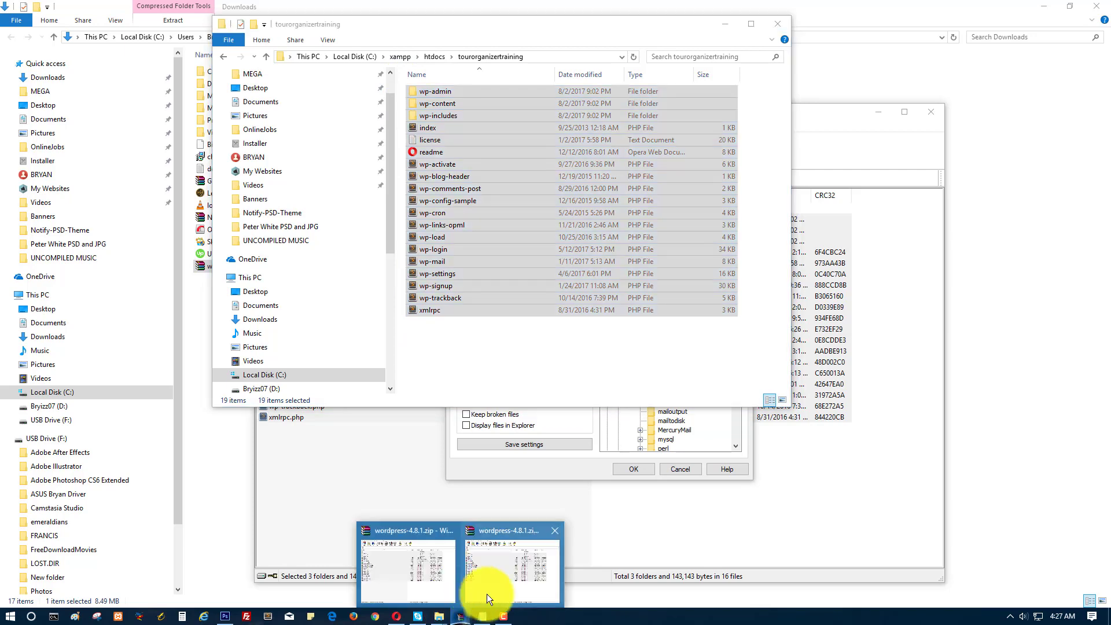
click(509, 568)
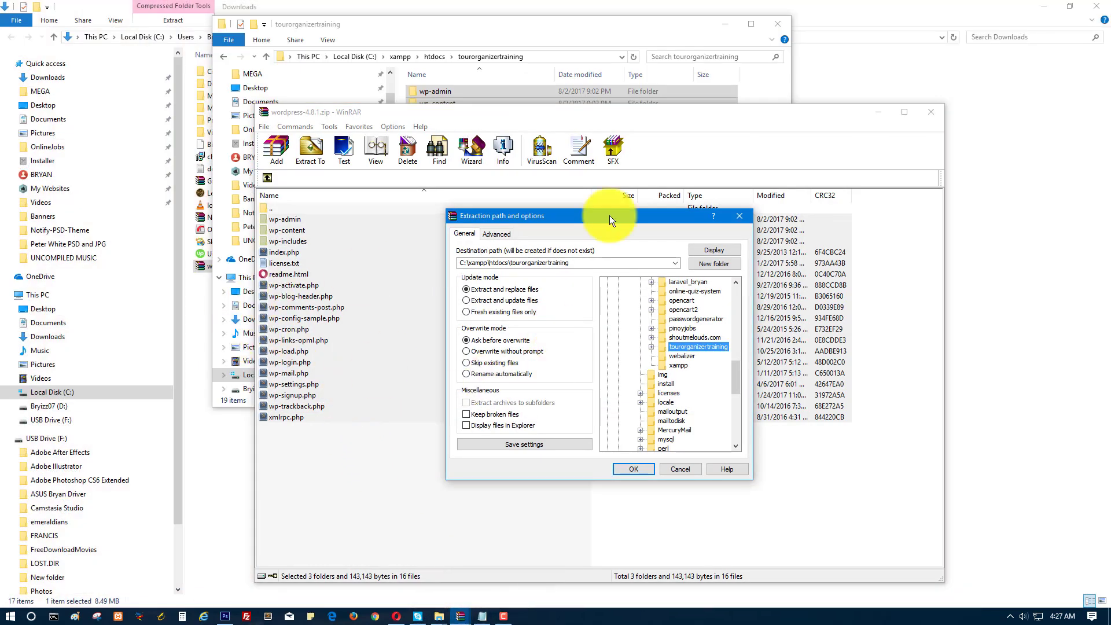
click(732, 218)
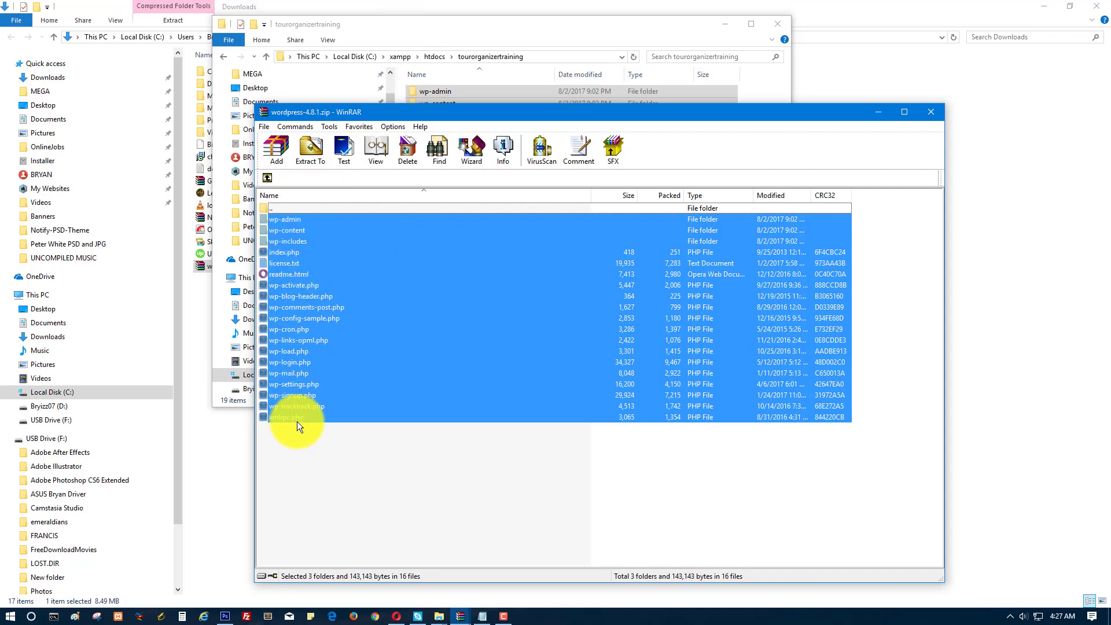
click(411, 26)
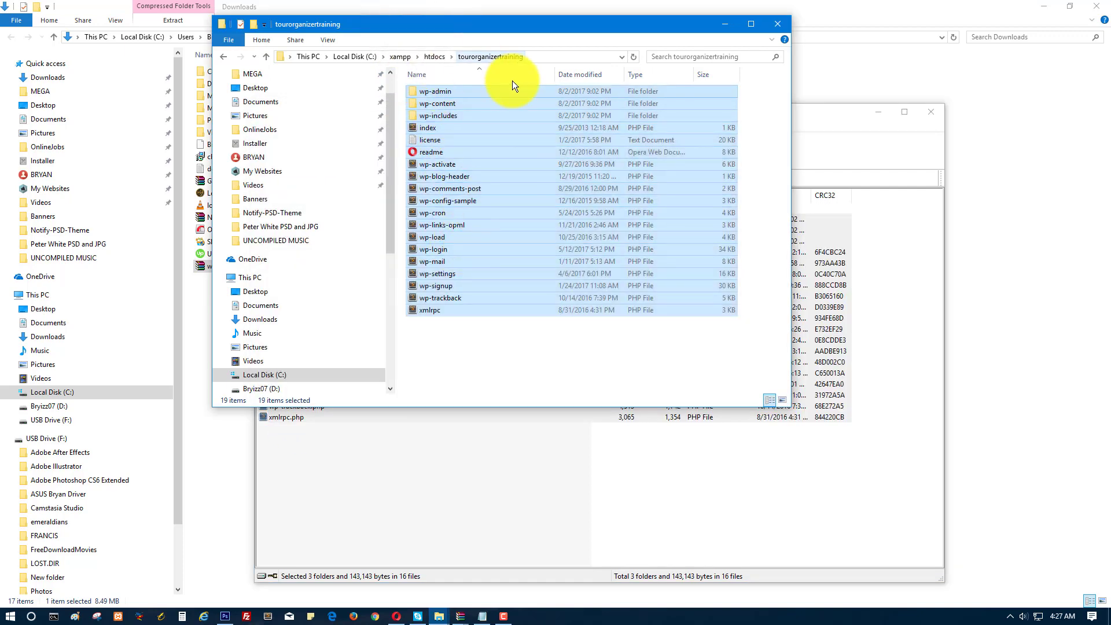
Highlight step 5 about the database, then open the empty tot database in phpMyAdmin.
click(482, 615)
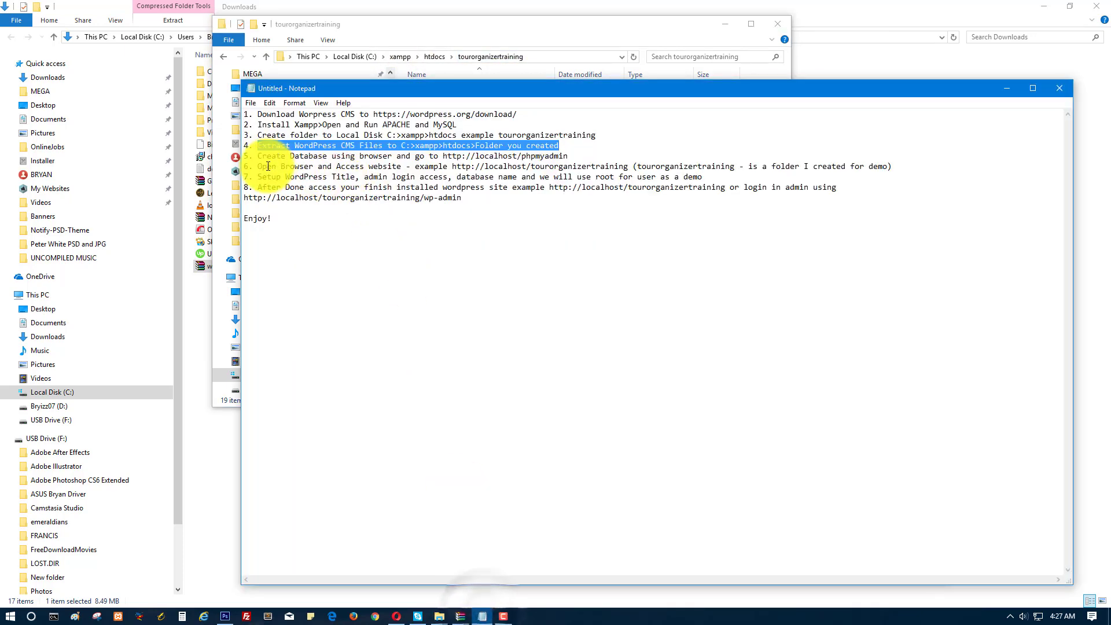
drag(257, 156, 573, 156)
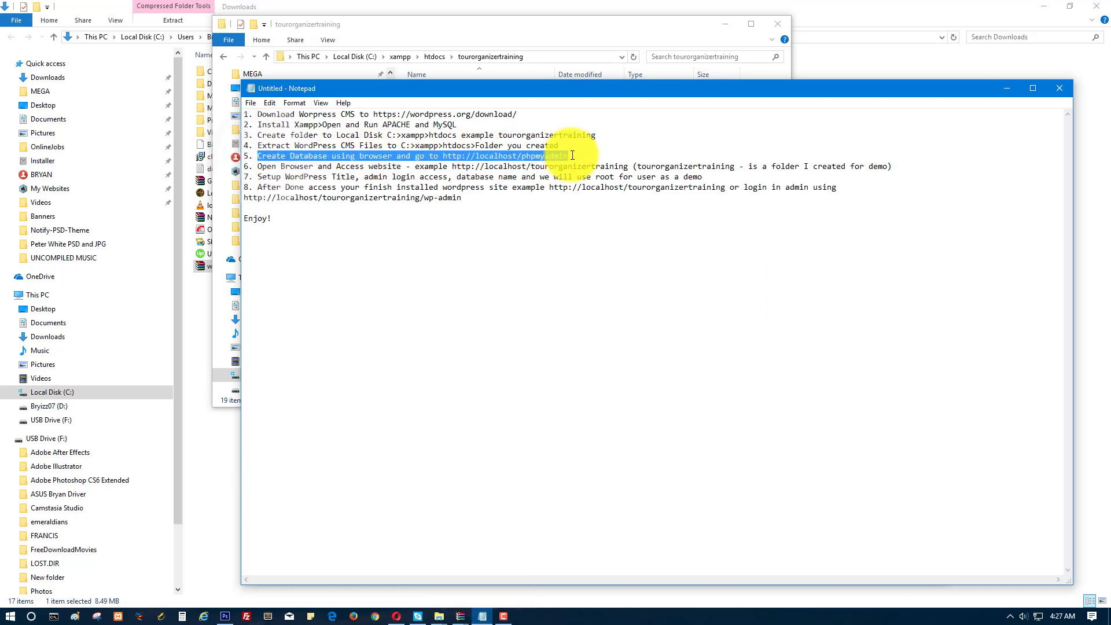
click(395, 616)
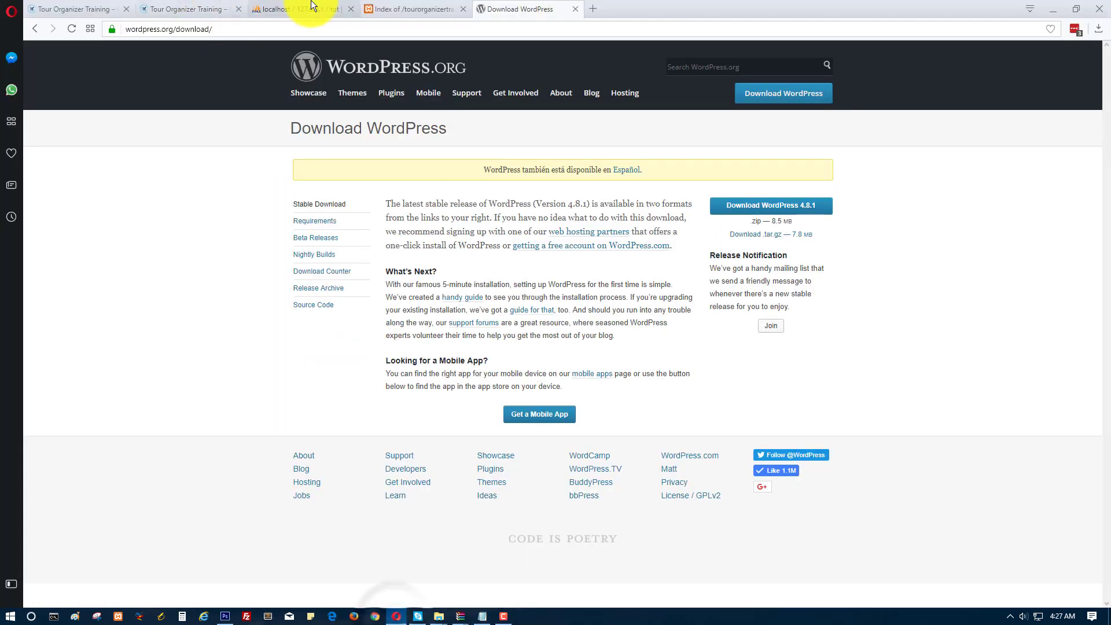
click(304, 9)
click(260, 30)
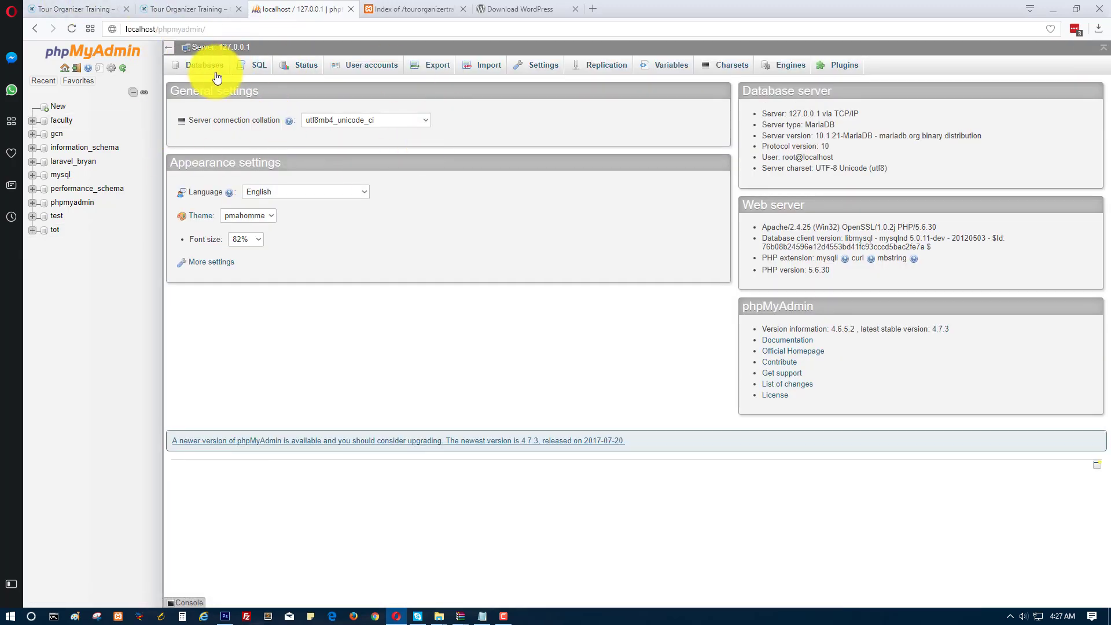
click(201, 72)
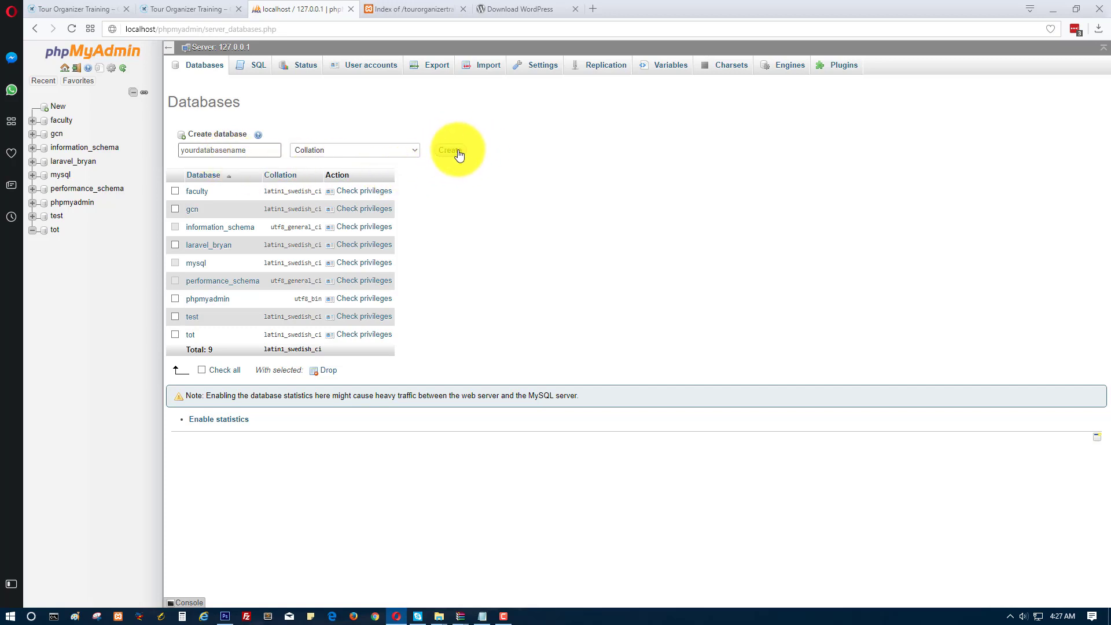
key(BackSpace)
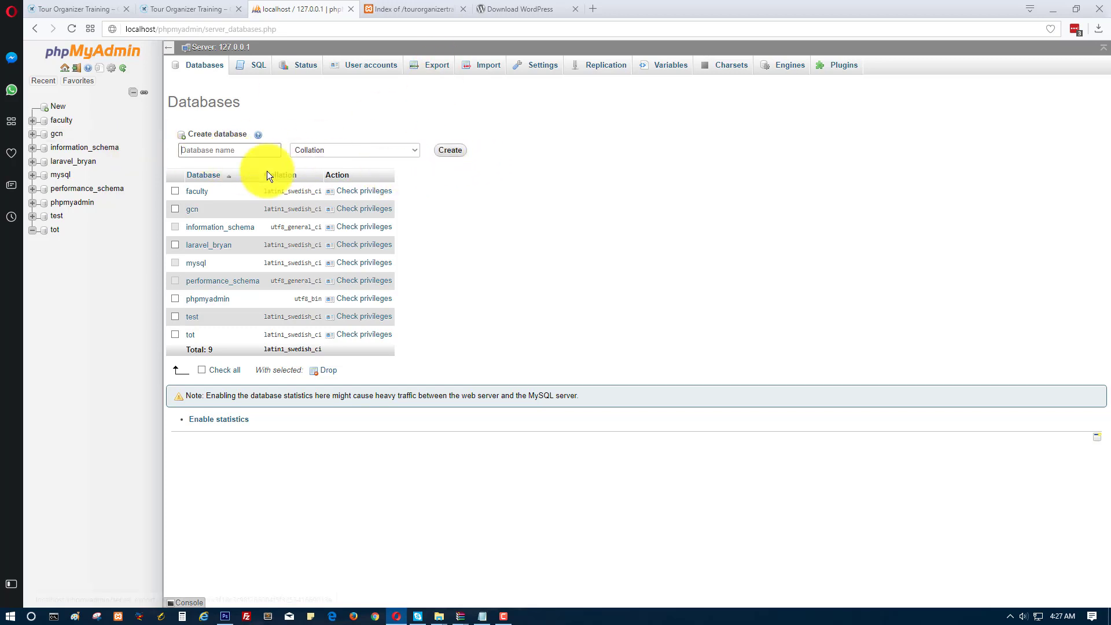
click(53, 230)
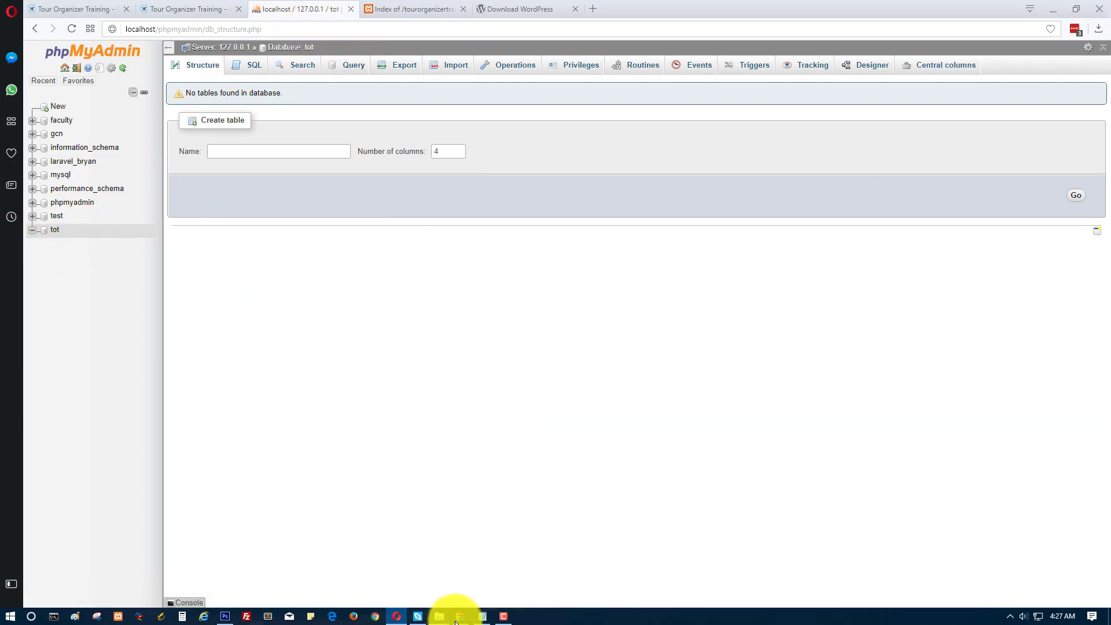
Highlight step 6 and the folder name, then bring up the tourorganizertraining folder window.
click(482, 618)
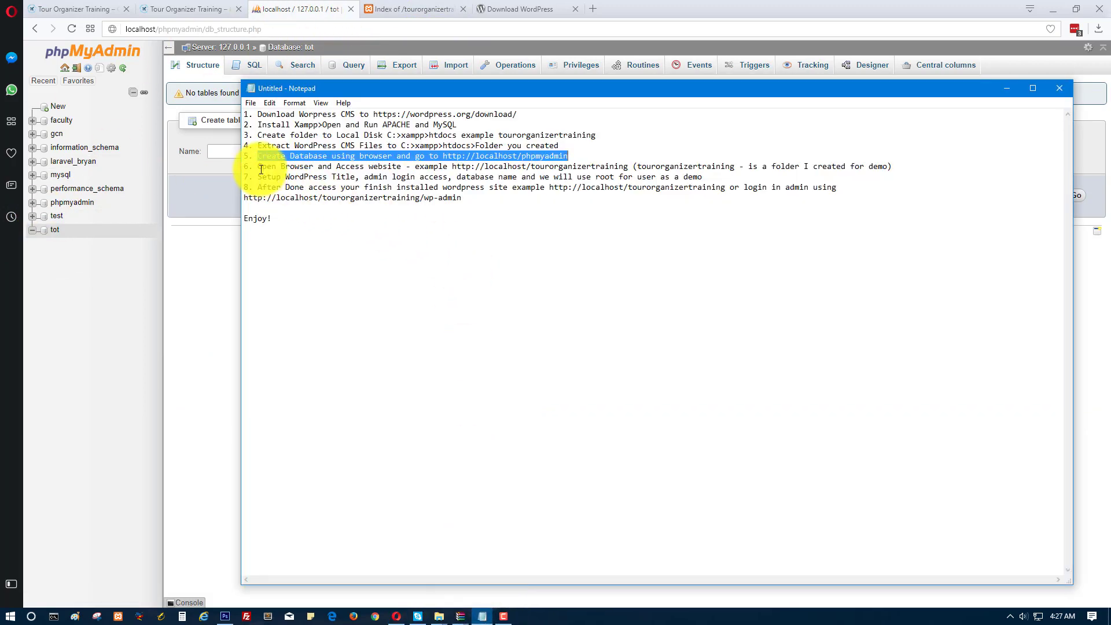
drag(259, 167, 892, 166)
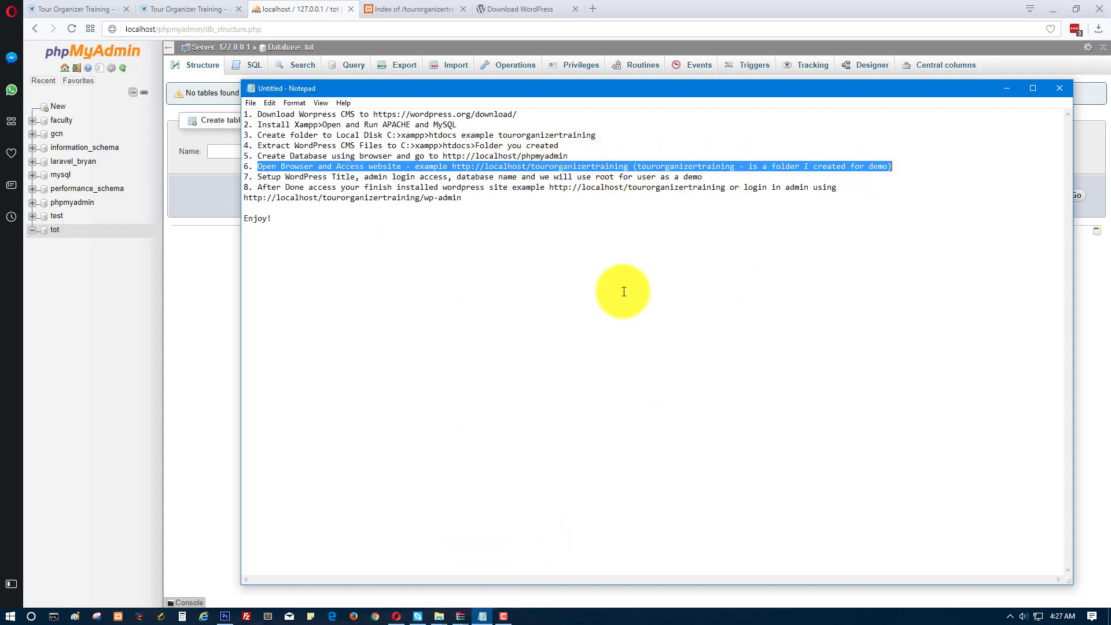
click(707, 167)
drag(638, 166, 892, 167)
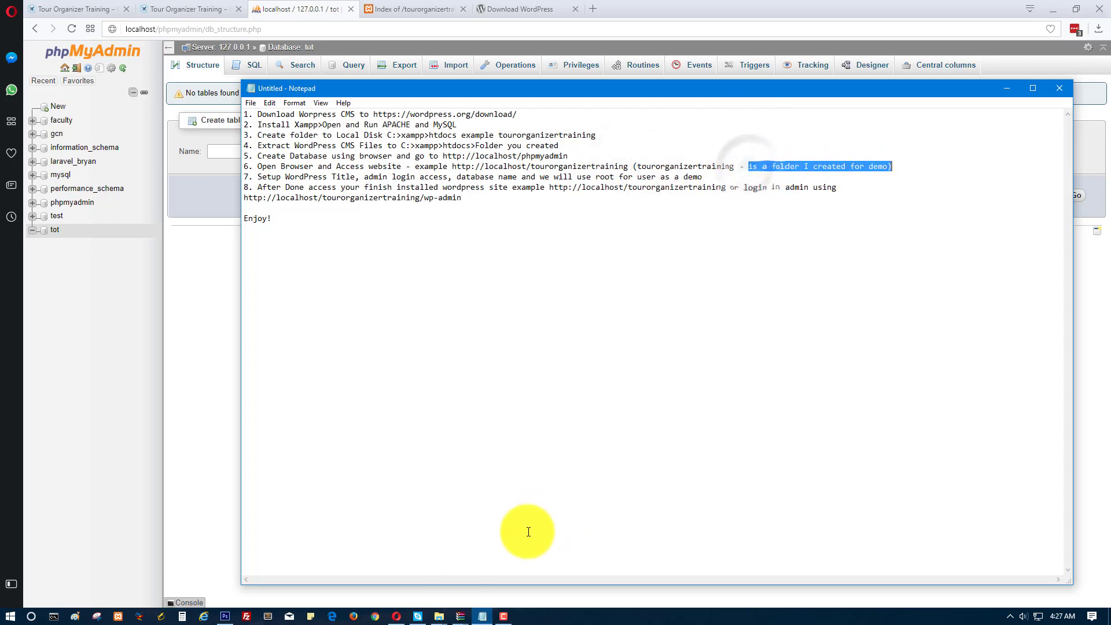
click(439, 616)
click(408, 589)
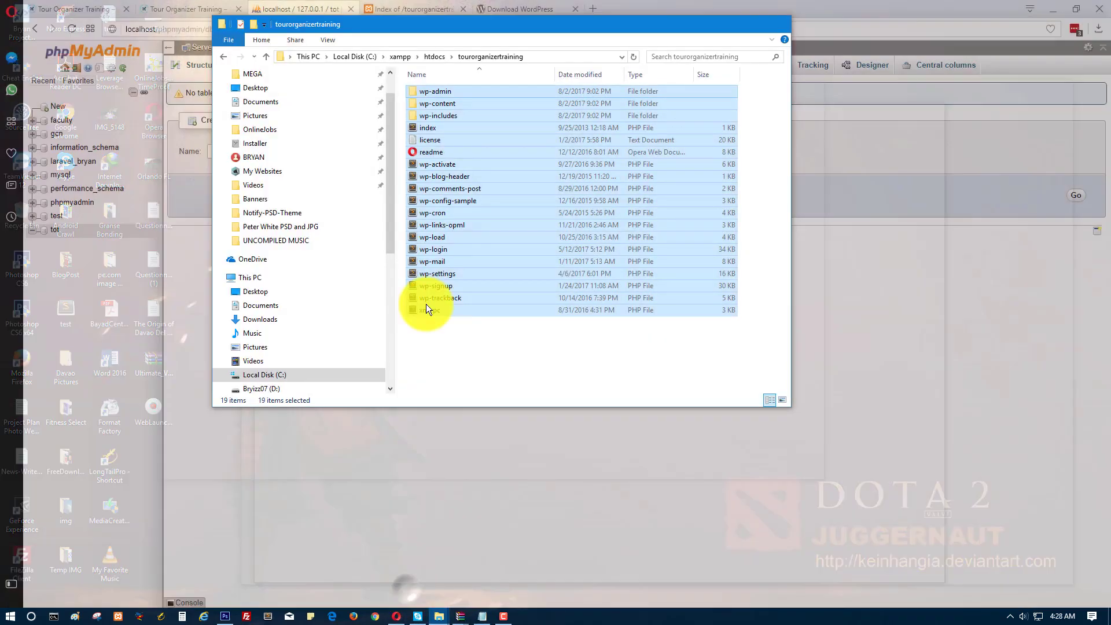
Load localhost/tourorganizertraining in Opera to start the WordPress installer.
click(545, 56)
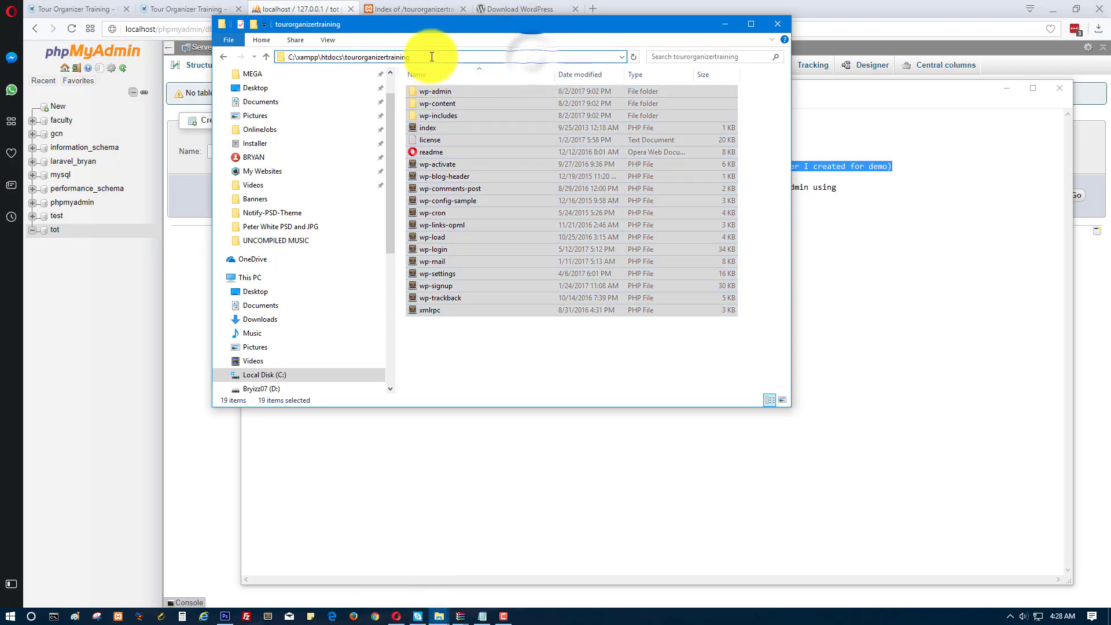
drag(434, 56, 345, 57)
click(412, 10)
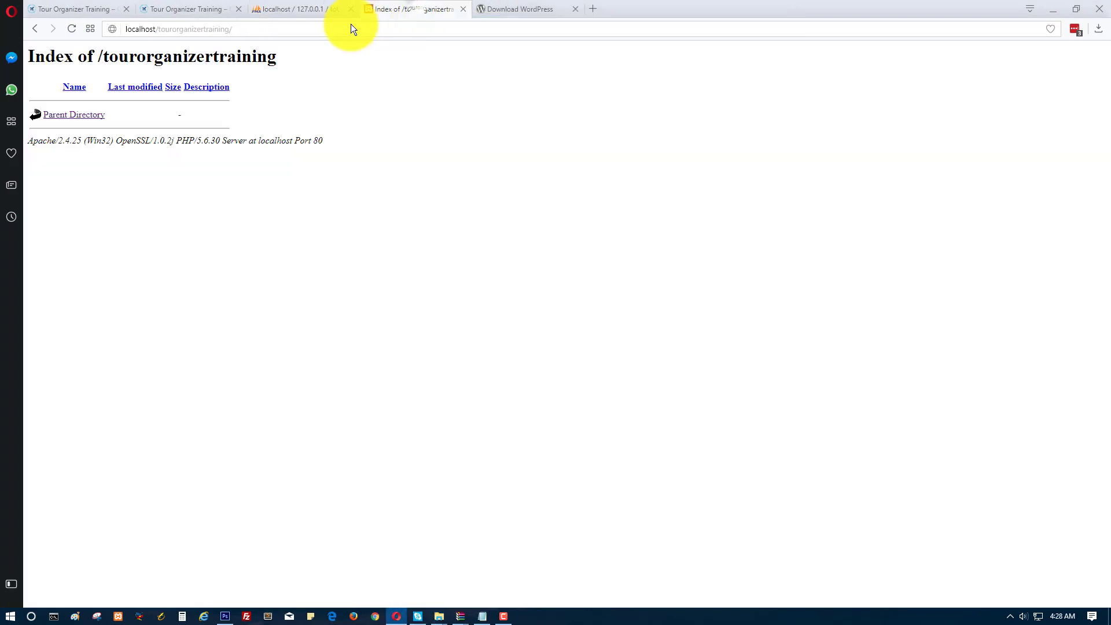
click(264, 30)
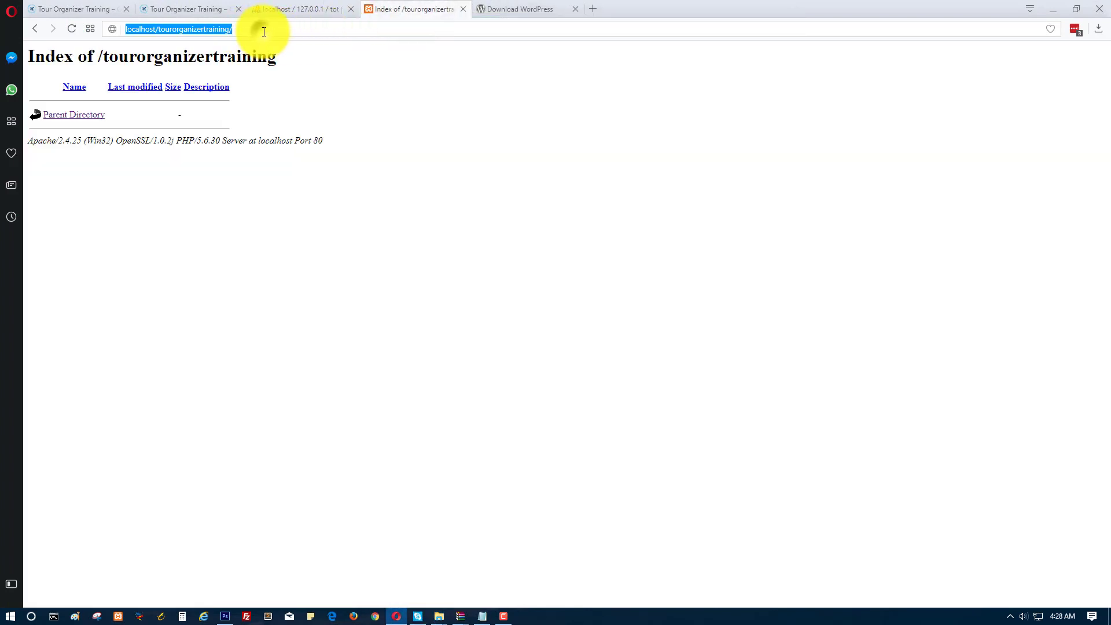
click(299, 30)
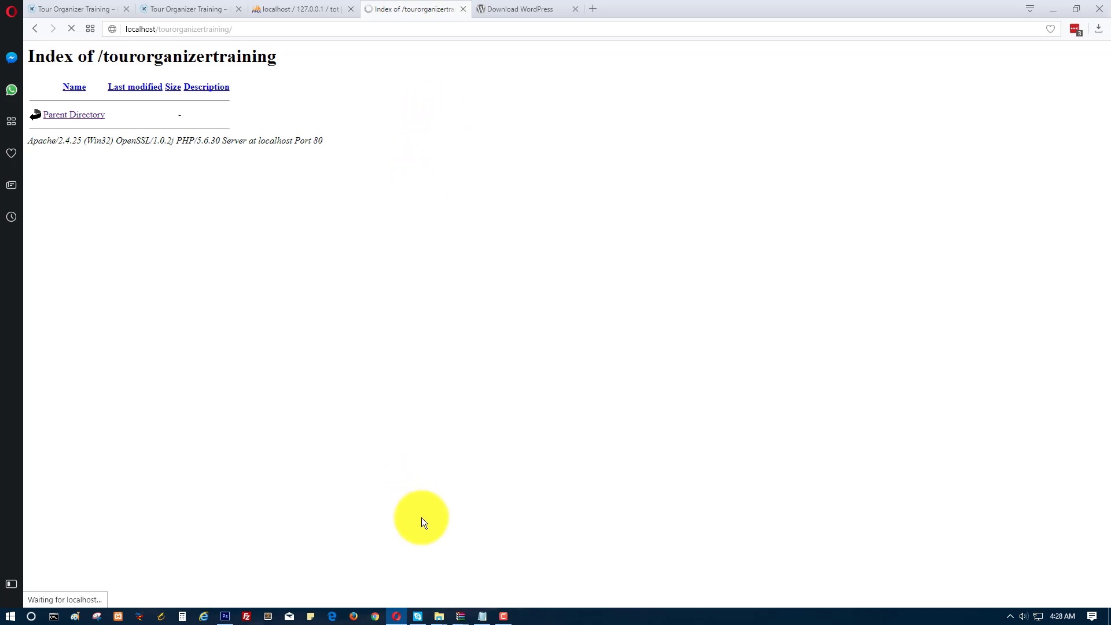
Keep English (United States) as the language and continue the setup.
click(503, 616)
click(1060, 579)
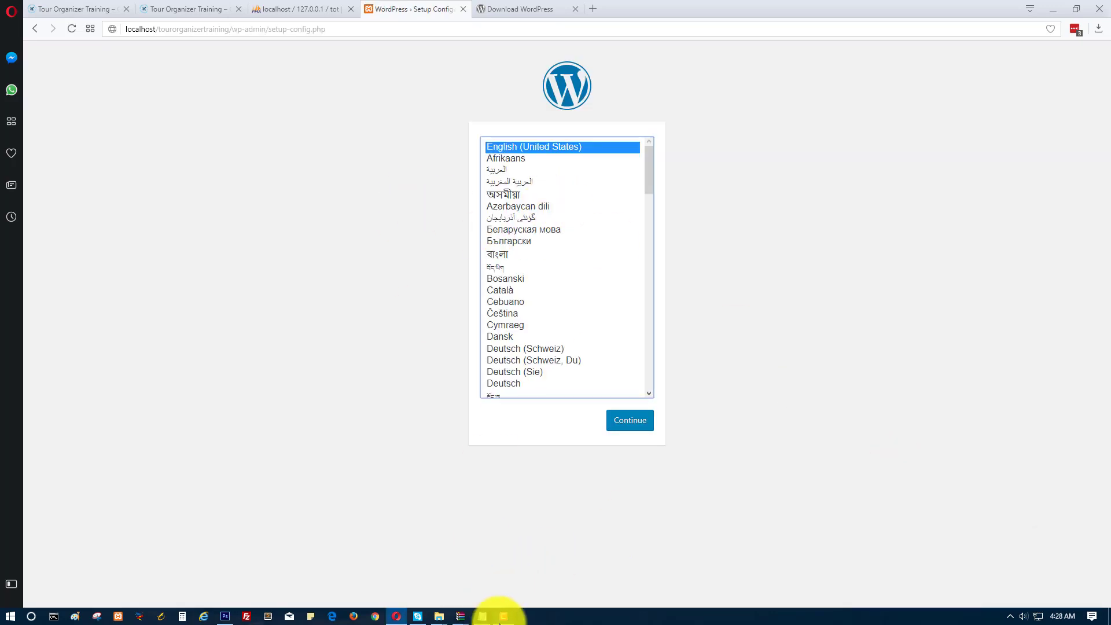
click(502, 617)
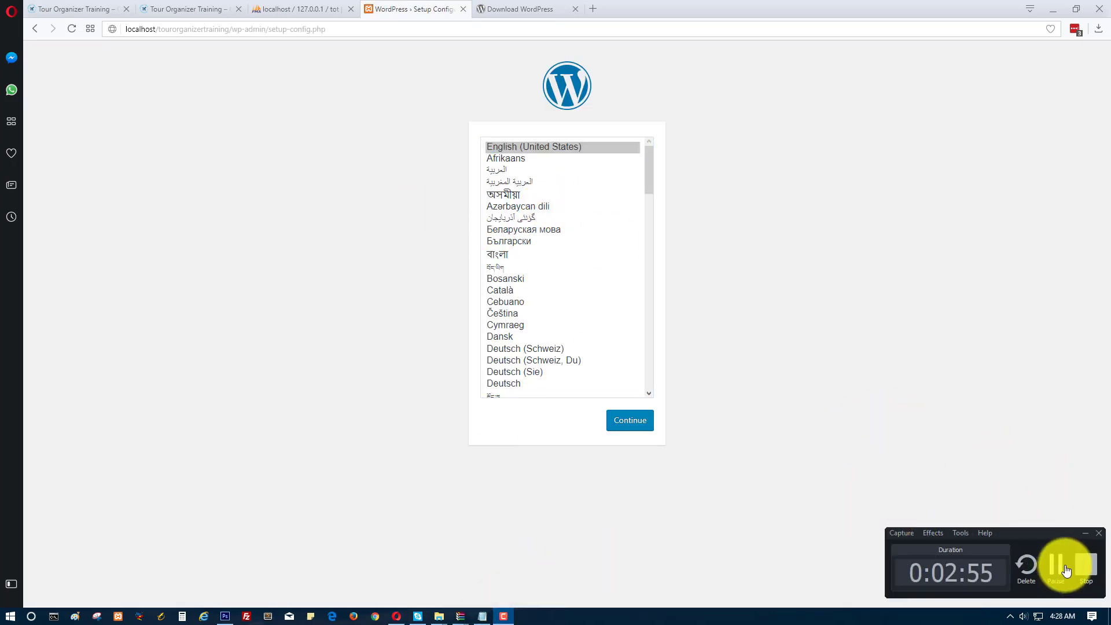
click(862, 299)
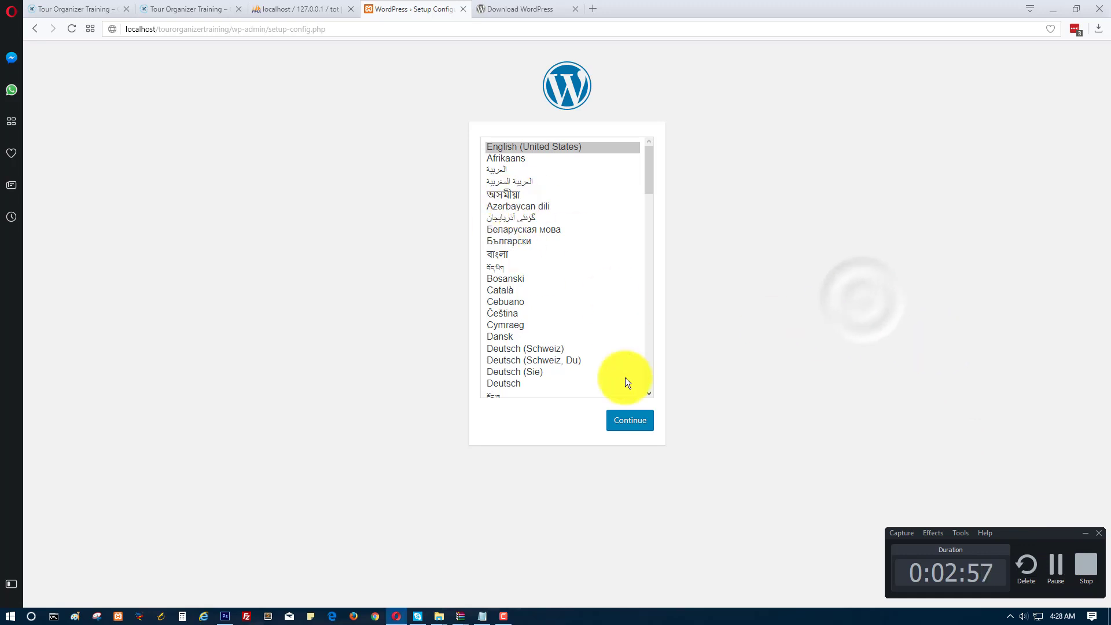
click(1085, 533)
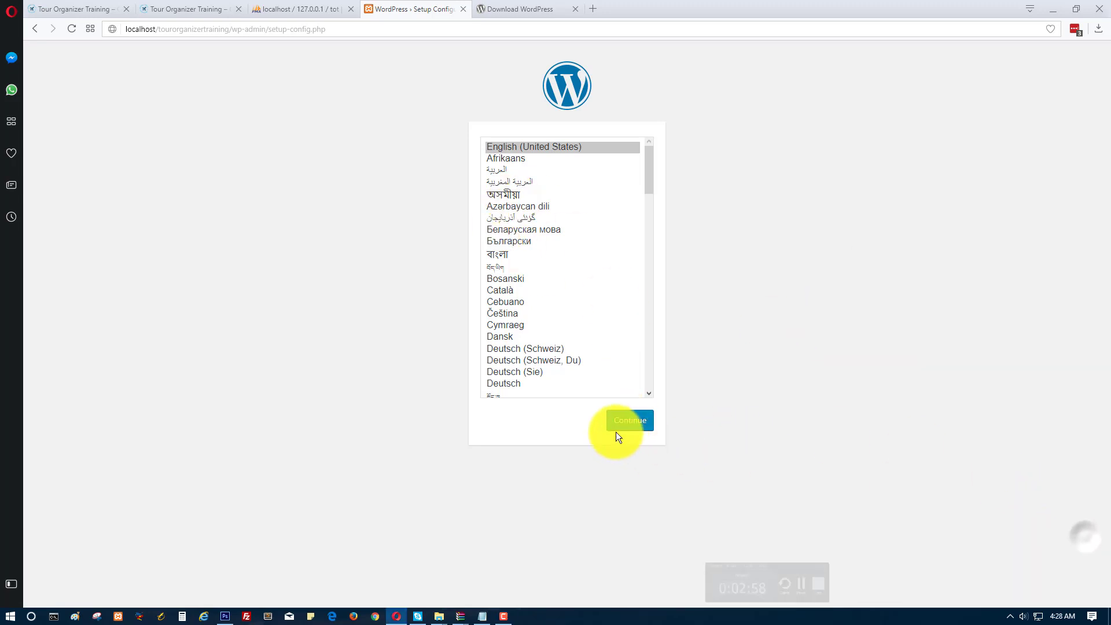
click(617, 434)
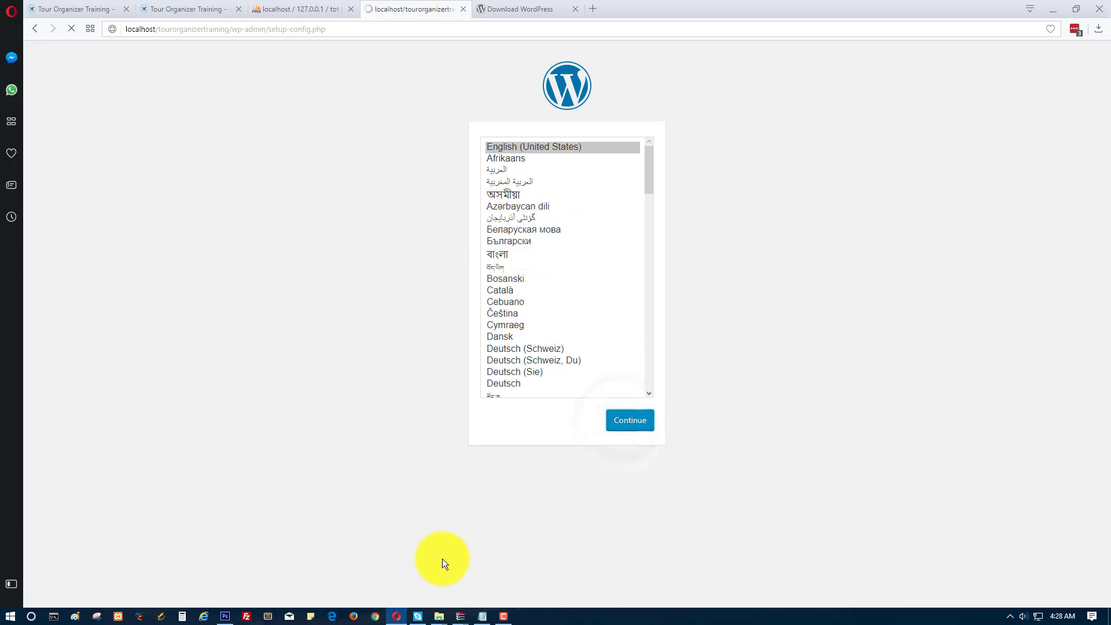
Highlight step 7 about the WordPress setup and return to the setup page.
click(482, 616)
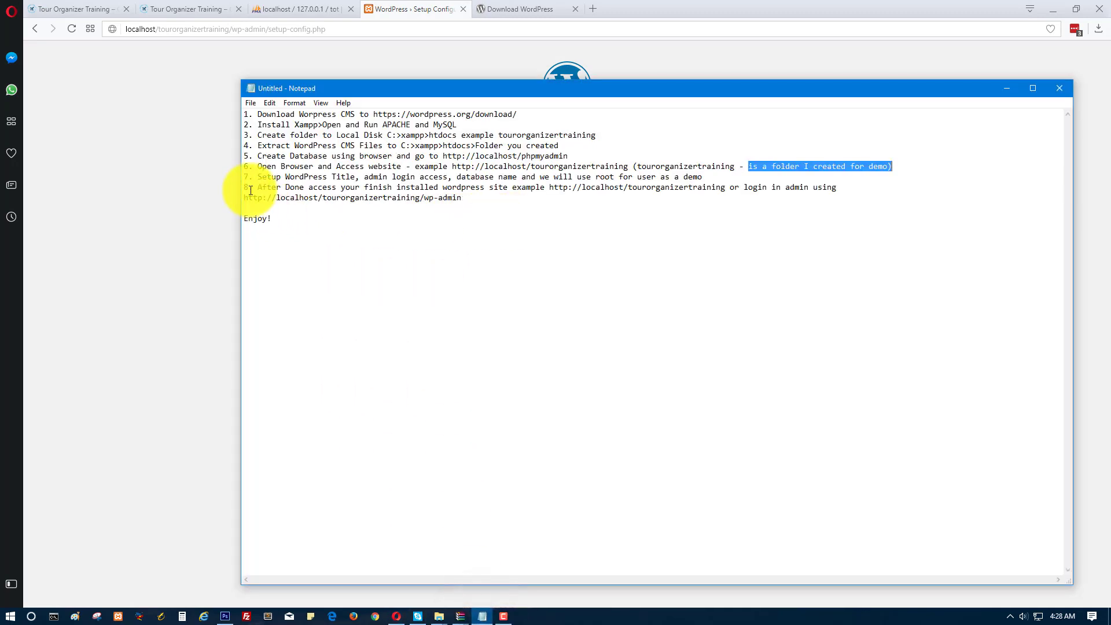
drag(259, 177, 707, 175)
click(413, 9)
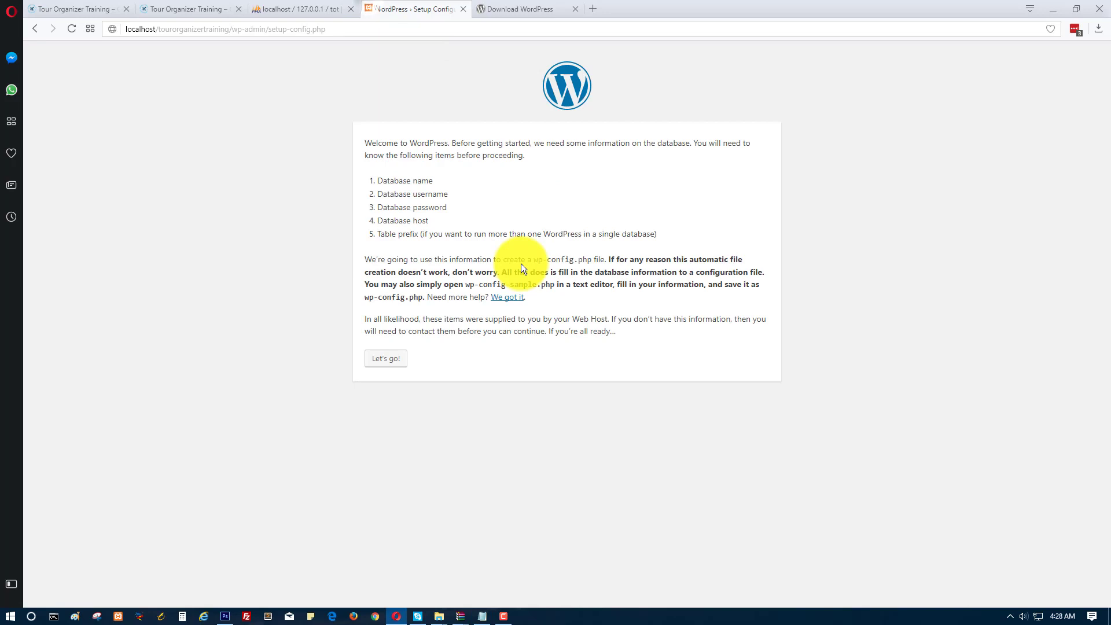
Replace the default database name with tot, checking the name in phpMyAdmin.
click(384, 360)
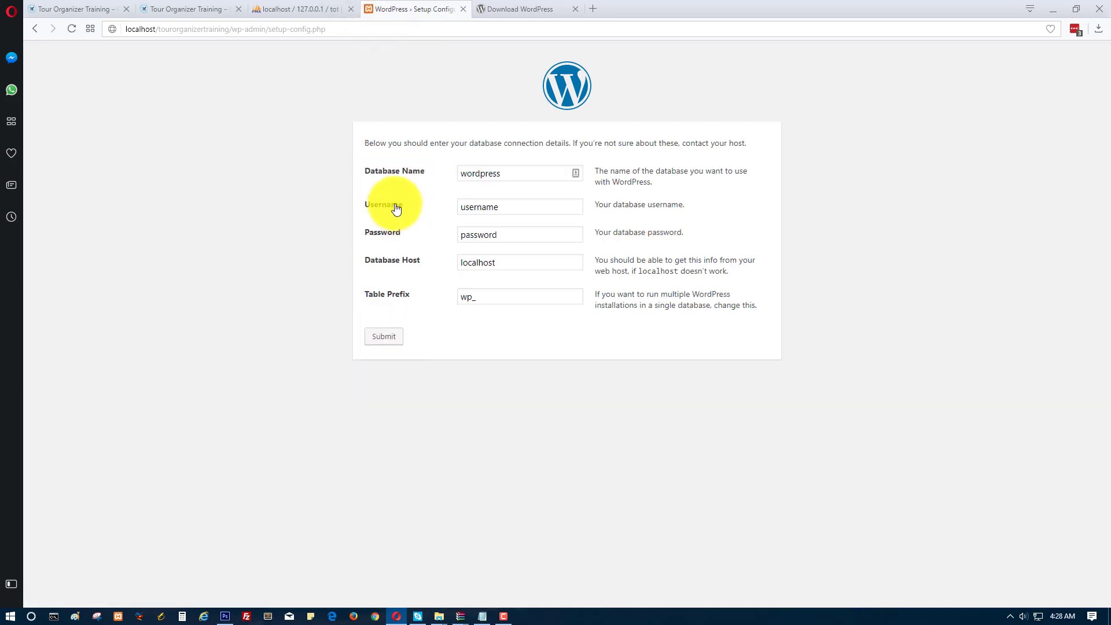
drag(508, 175, 397, 169)
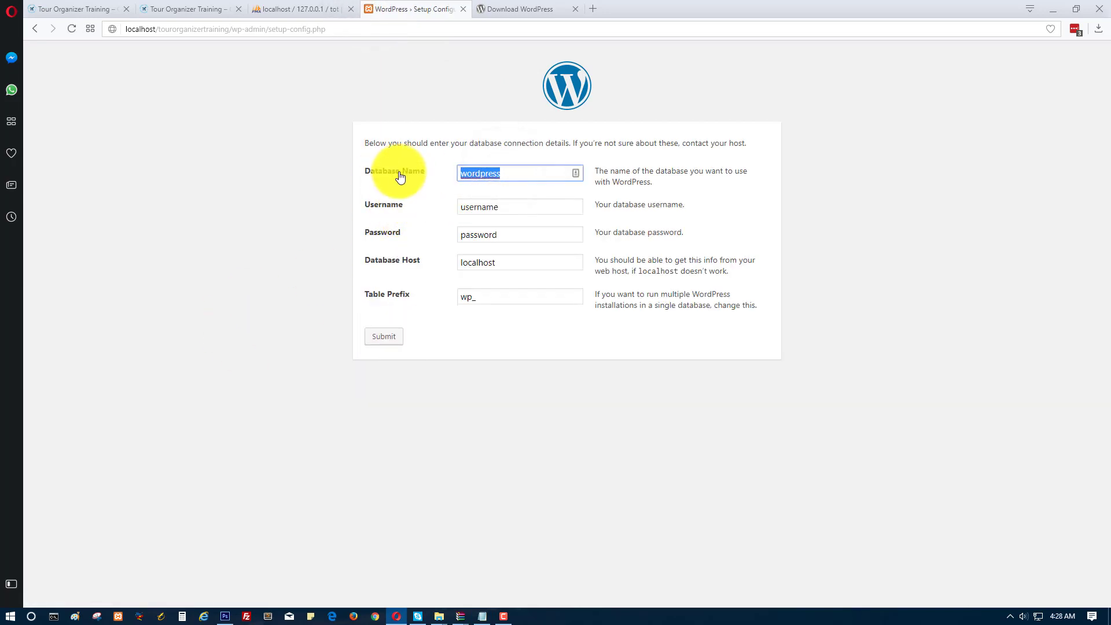
click(298, 10)
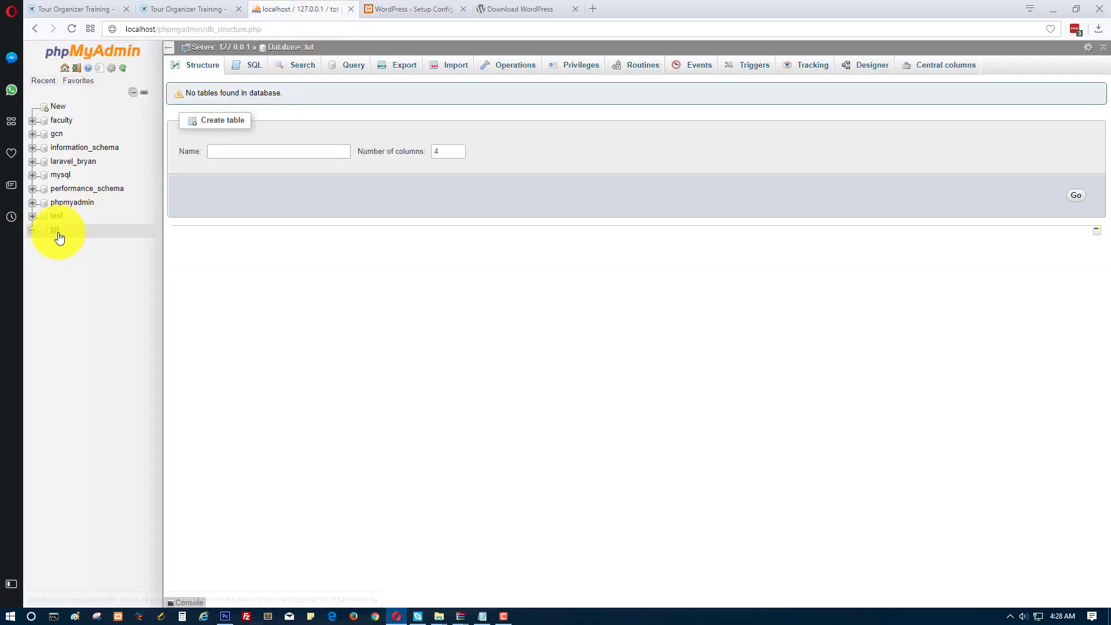
click(422, 9)
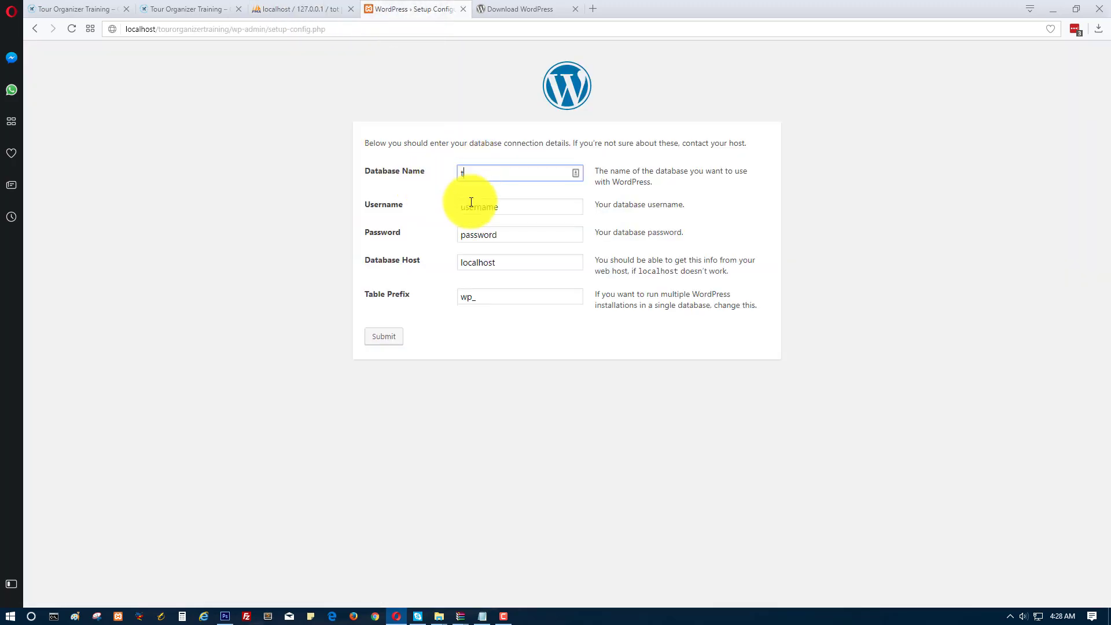
Enter username root, a blank password and prefix tot_, submit, and run the install.
key(Tab)
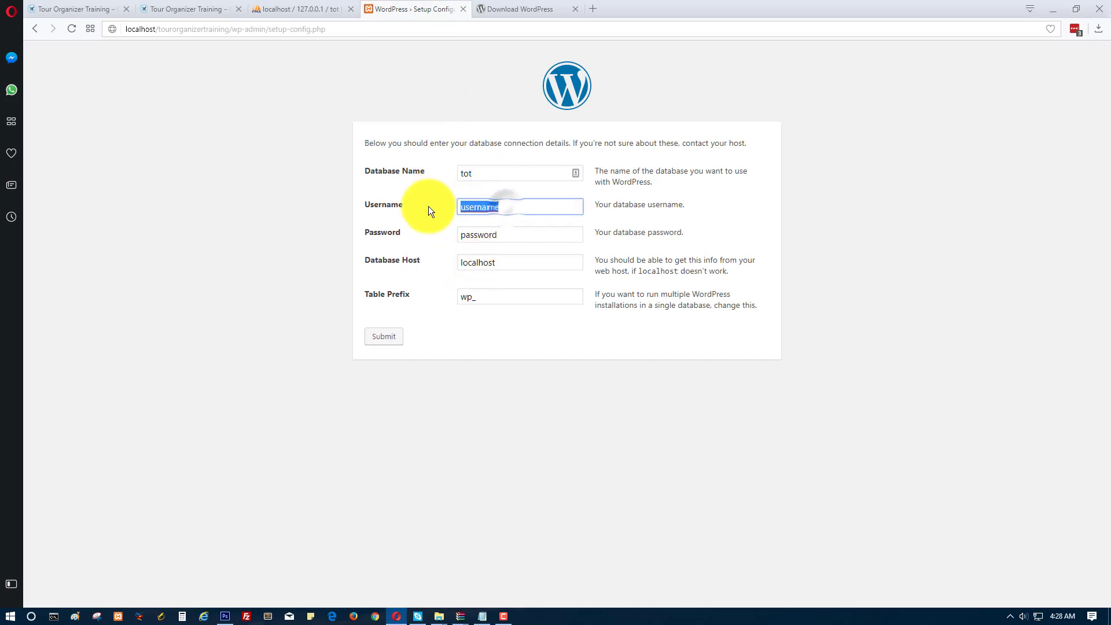
text(root)
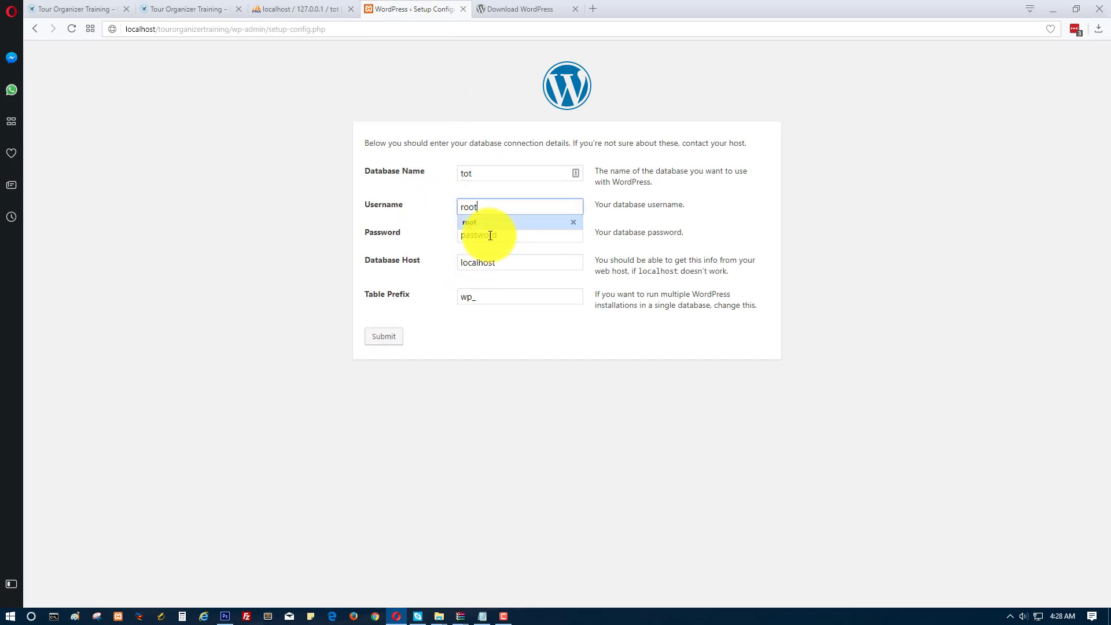
key(Tab)
key(BackSpace)
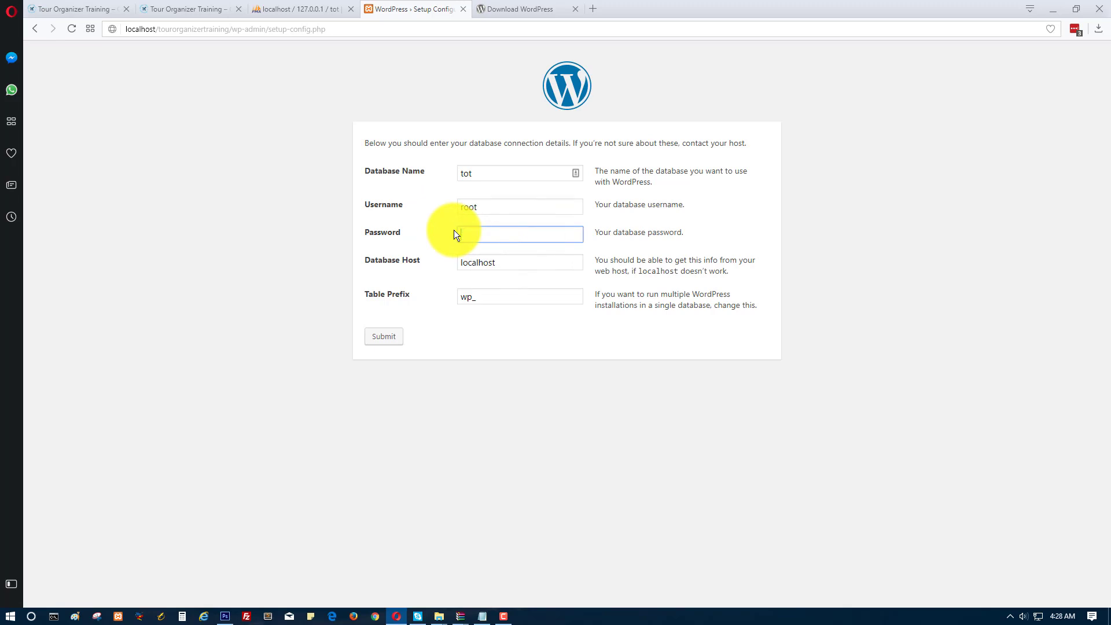
double_click(474, 301)
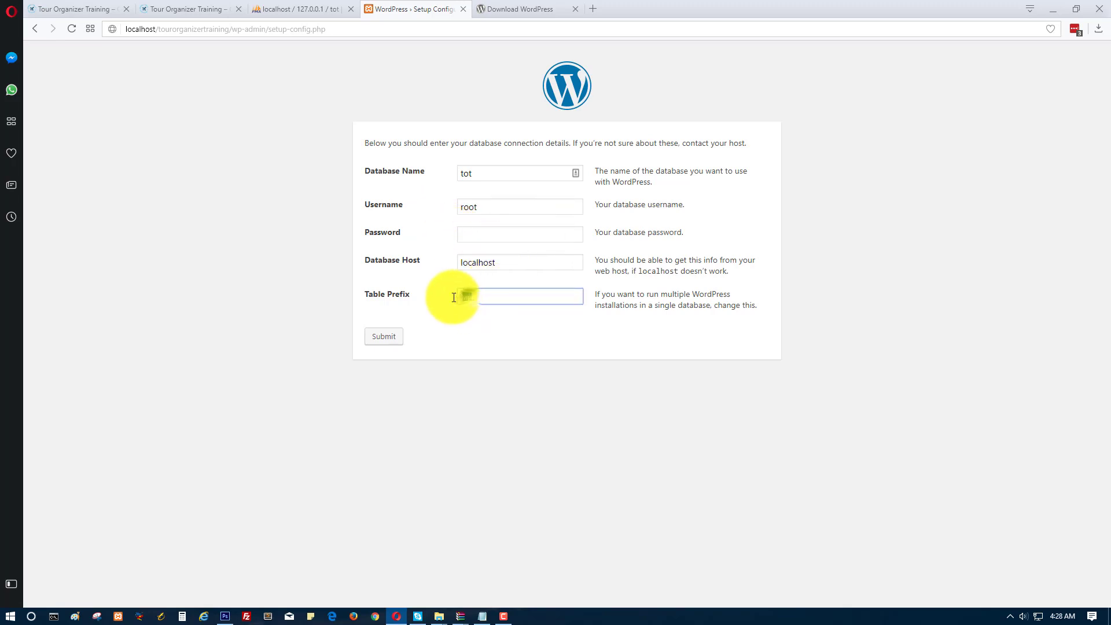
text(tot_)
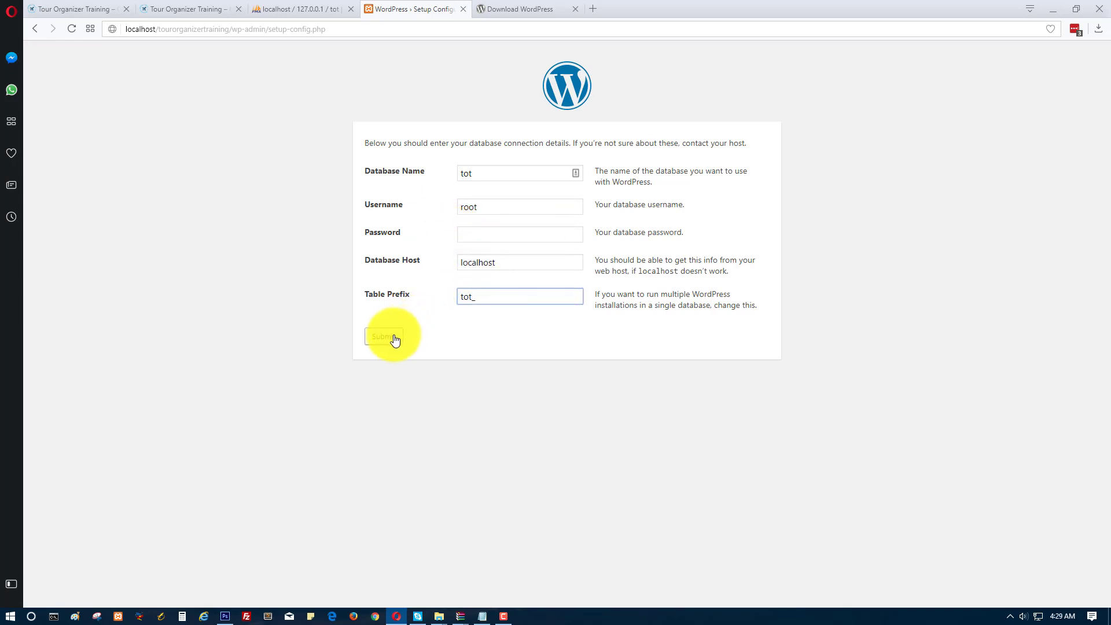
click(388, 337)
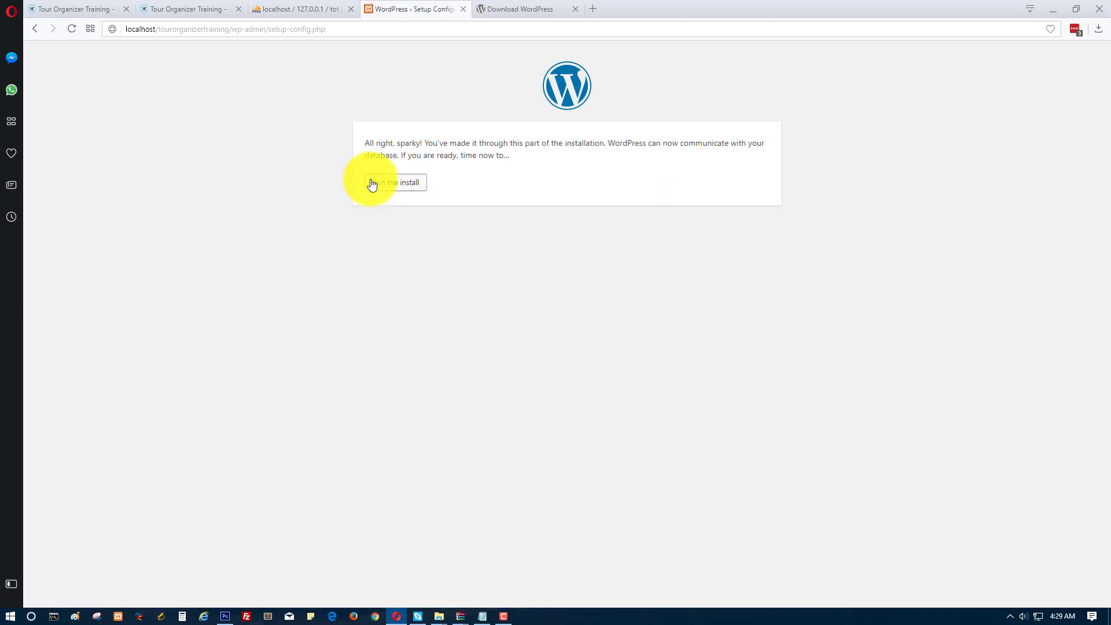
click(371, 182)
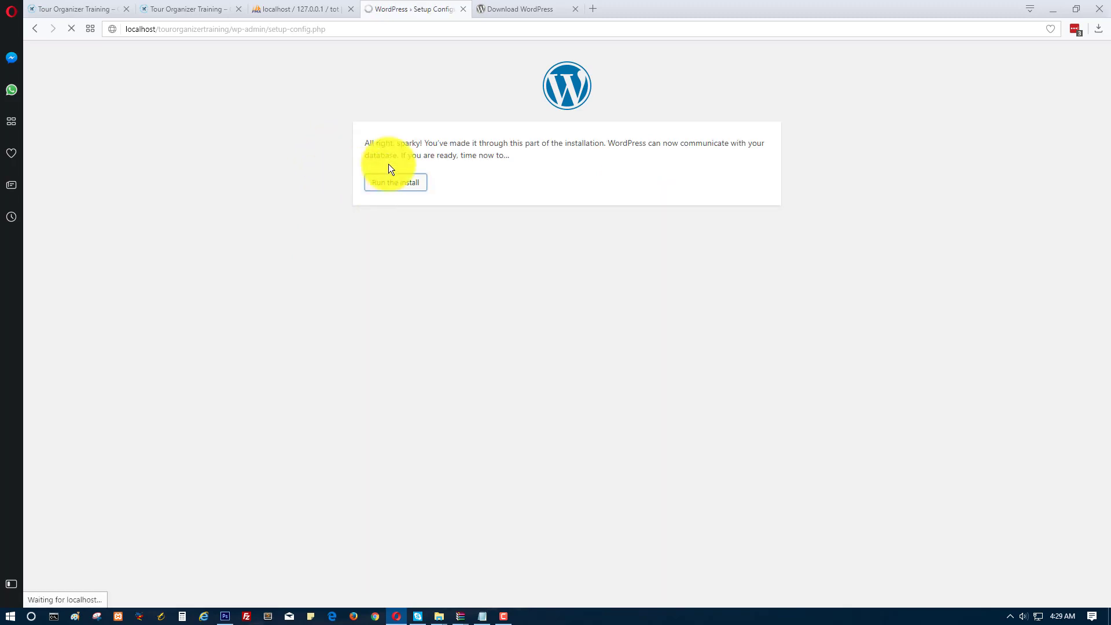
Enter site title Tour Organizer Training plus admin username, password and e-mail, and install WordPress.
click(481, 278)
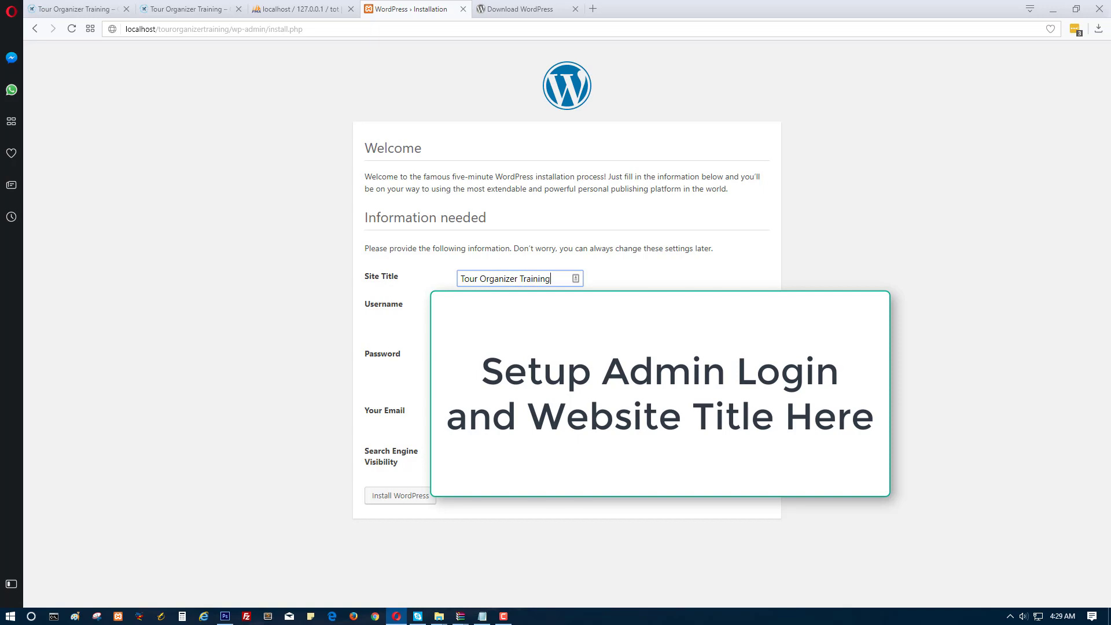
click(408, 353)
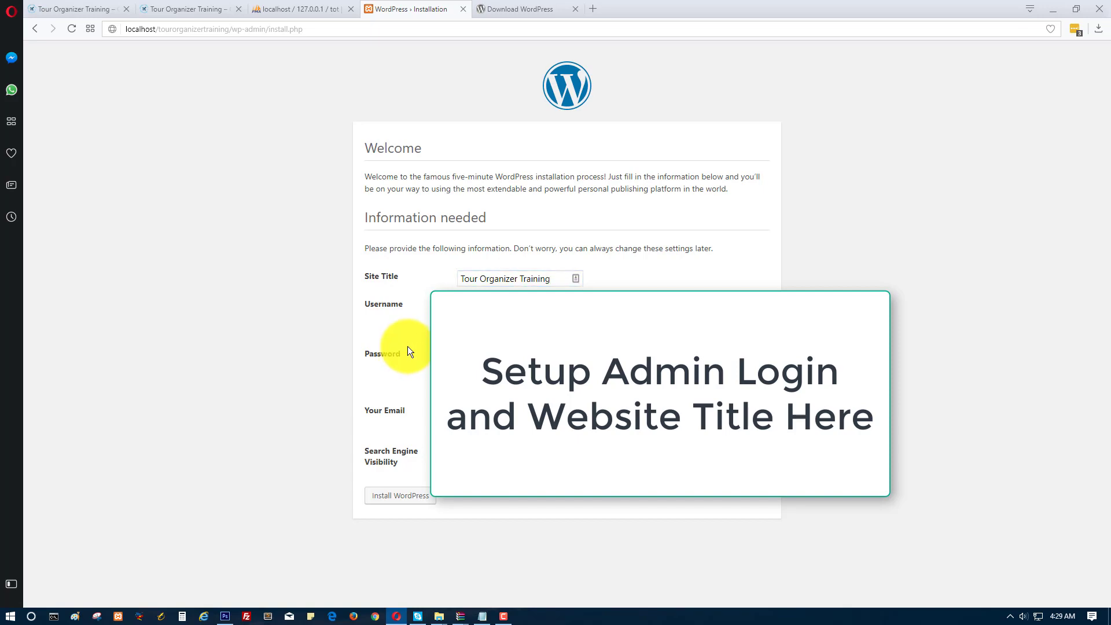
mouse_move(505, 615)
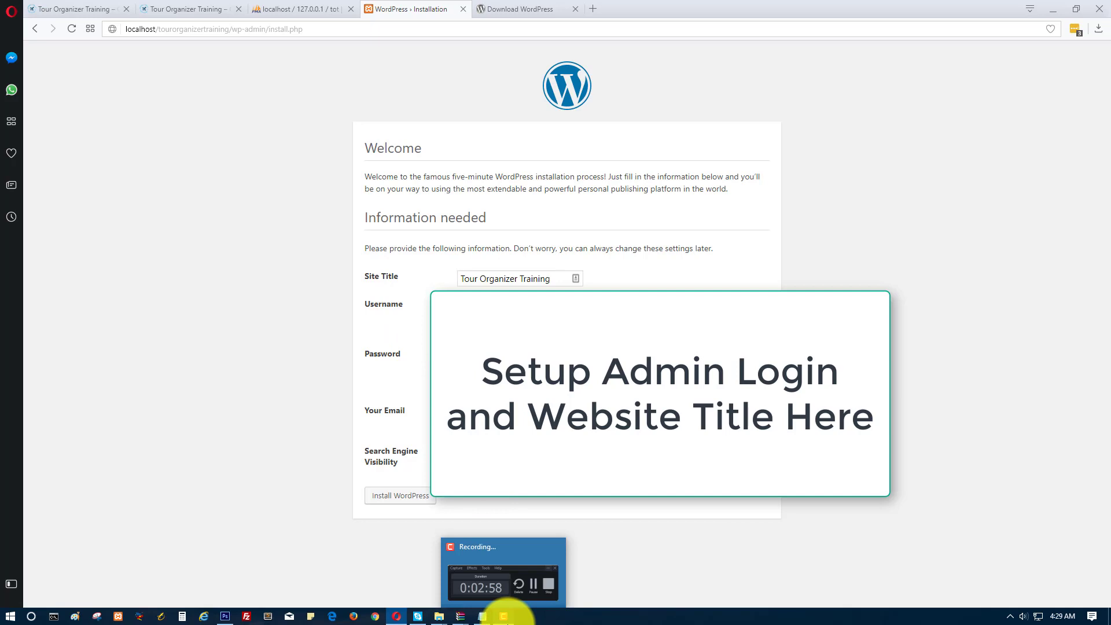
click(504, 615)
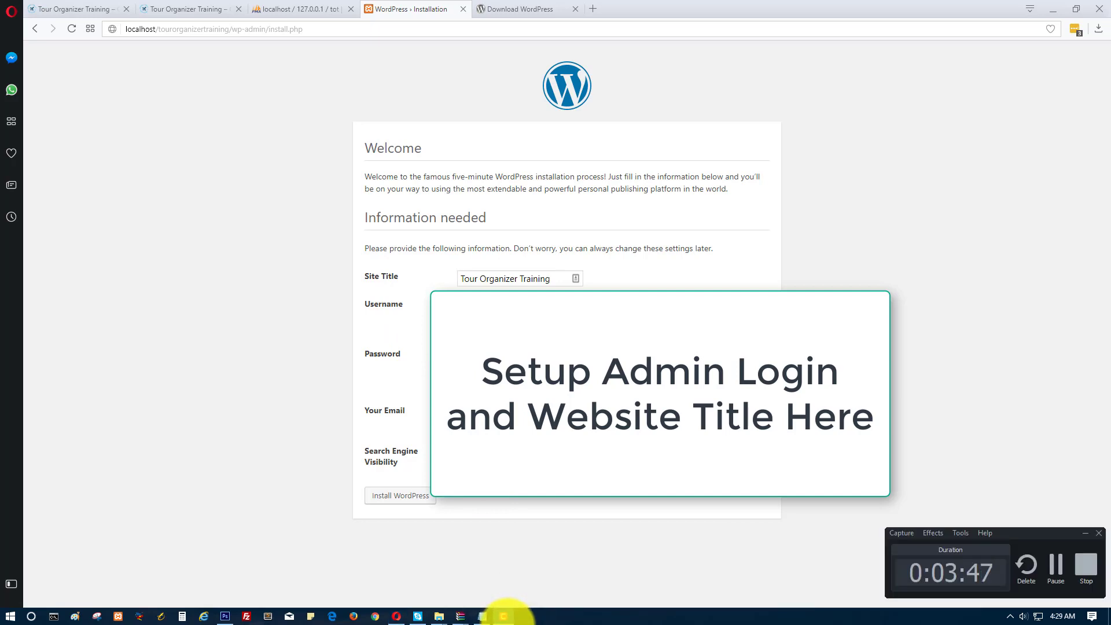
click(504, 616)
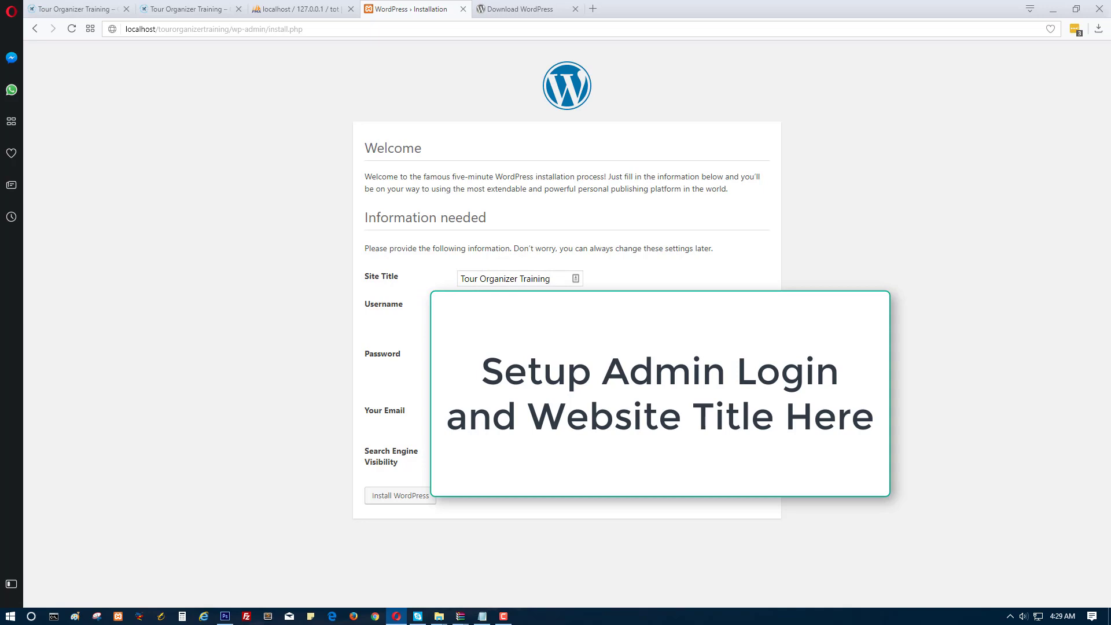
key(BackSpace)
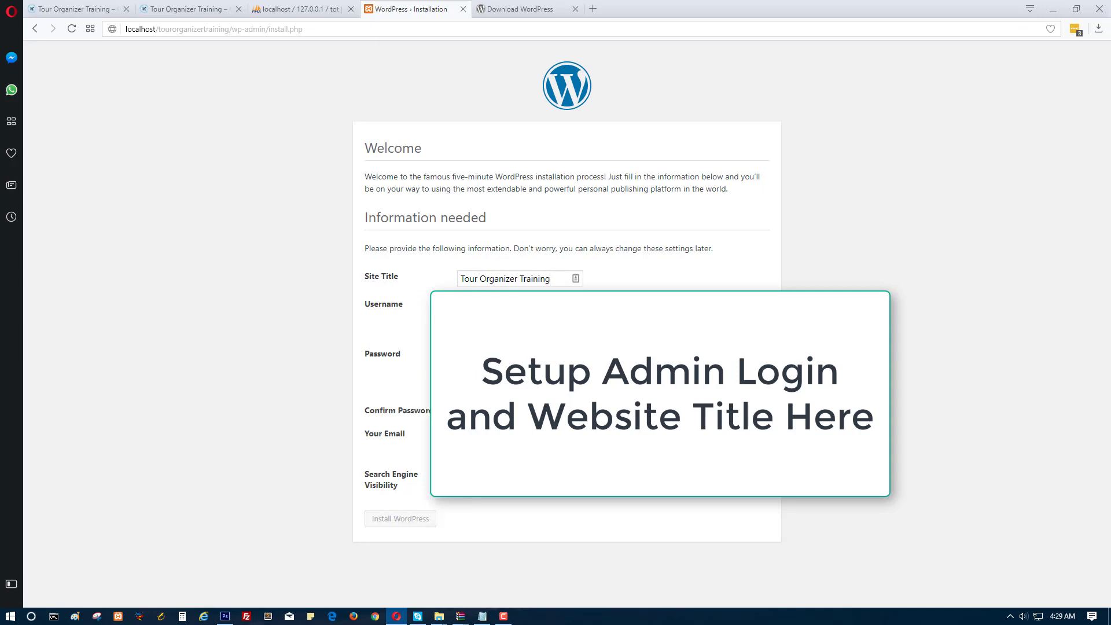
key(Return)
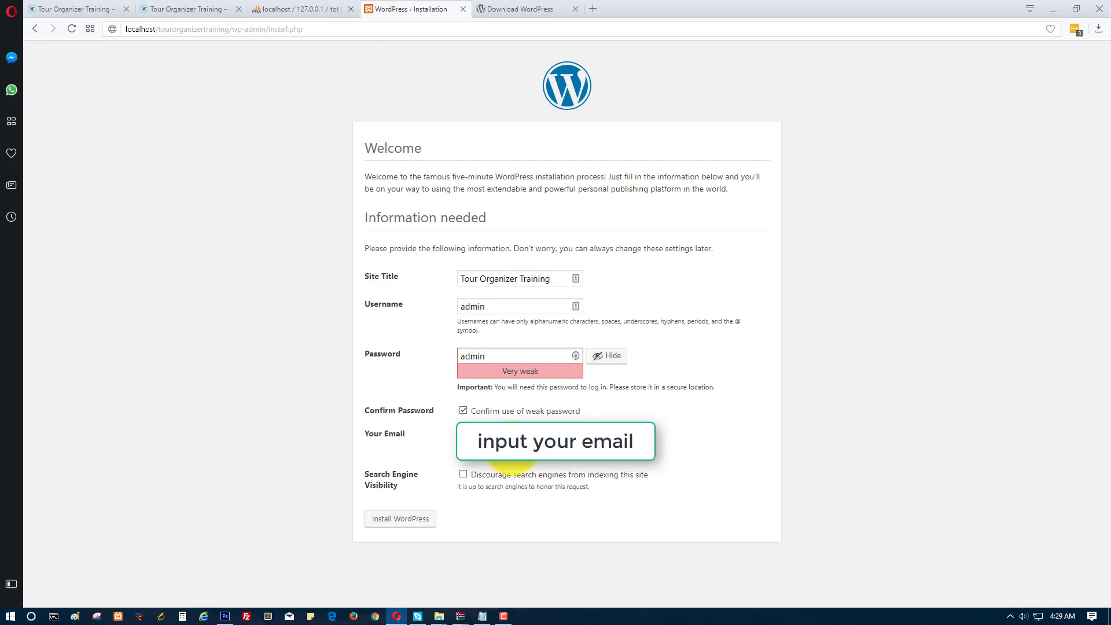
click(385, 520)
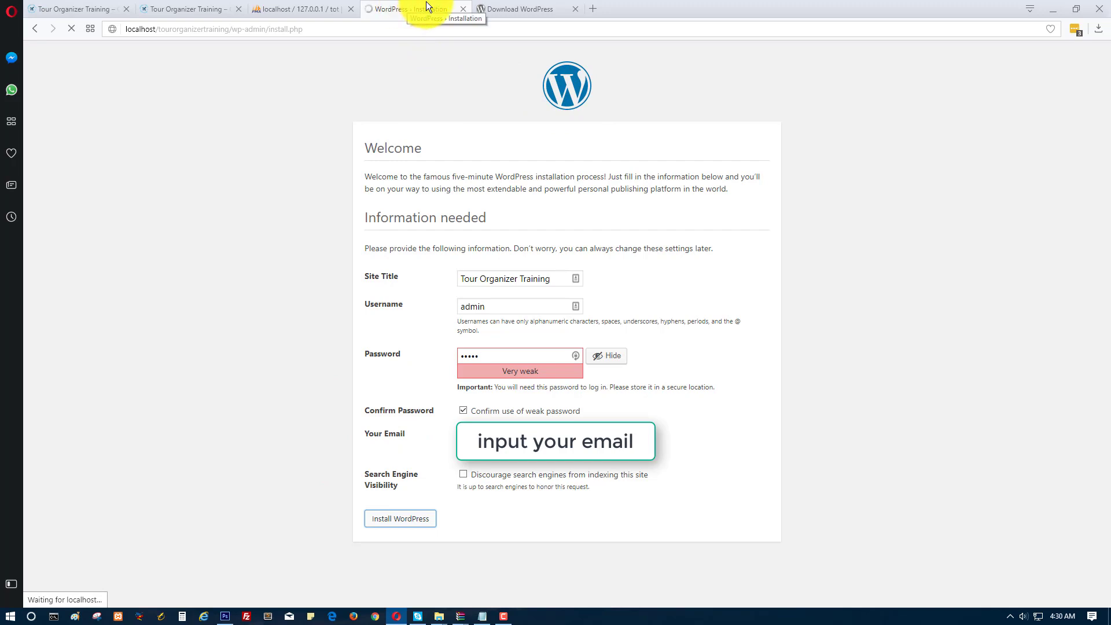
click(503, 617)
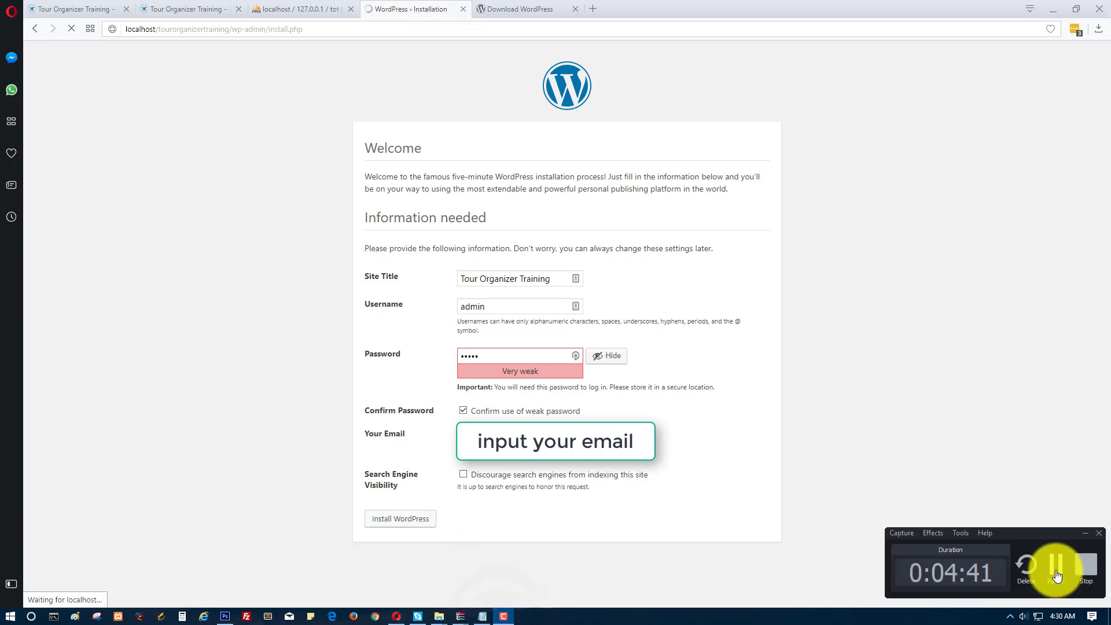
Go to the WordPress login page and highlight step 8 in the setup notes.
click(504, 616)
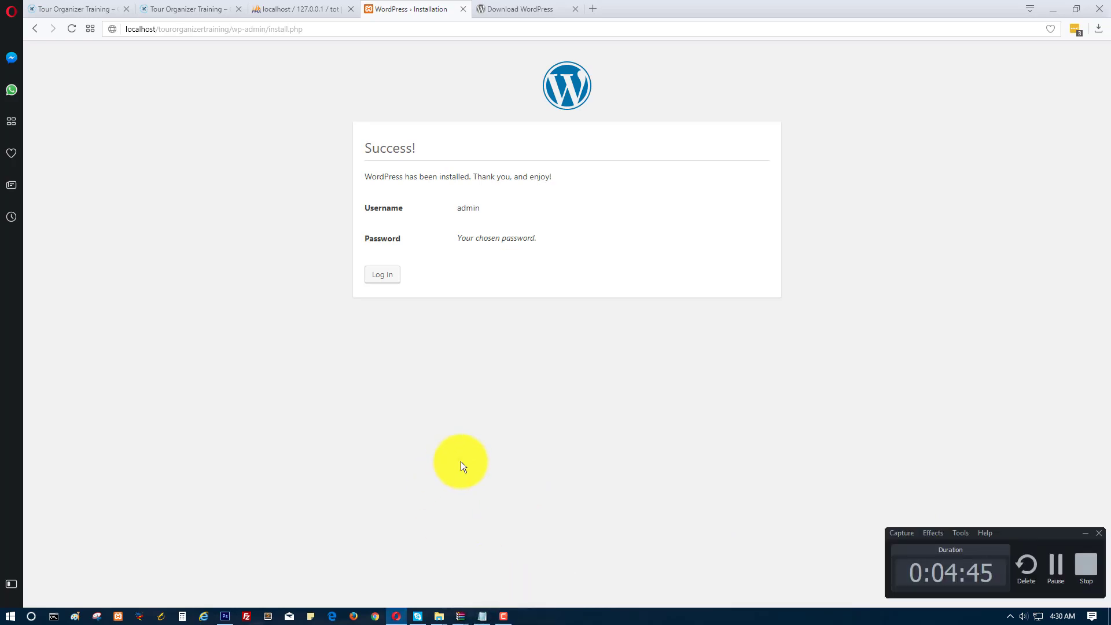
click(461, 460)
click(385, 276)
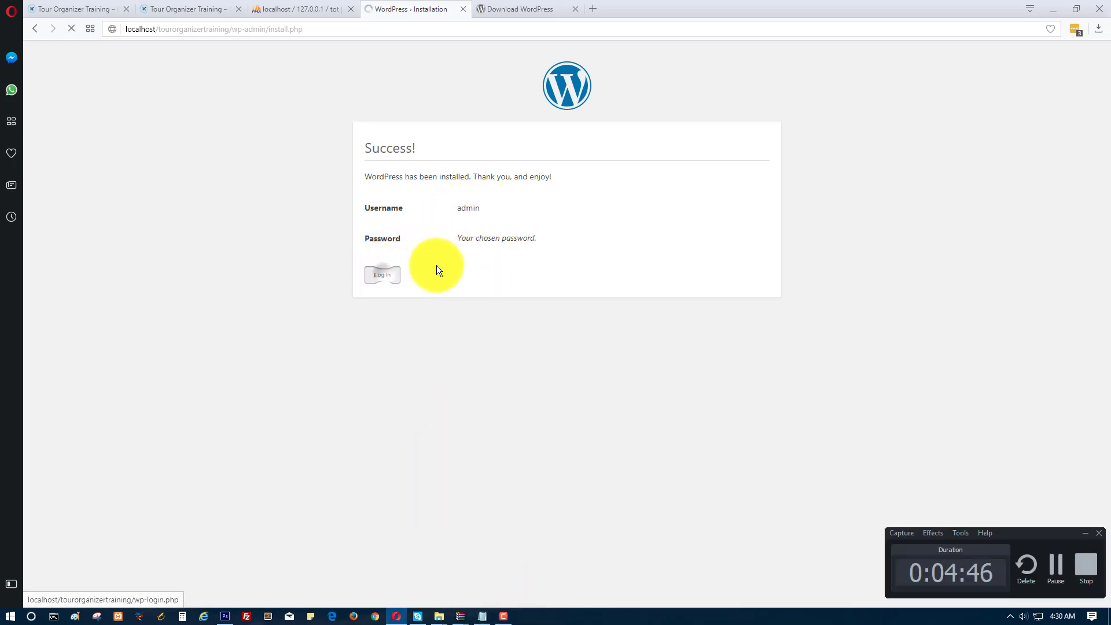
click(481, 617)
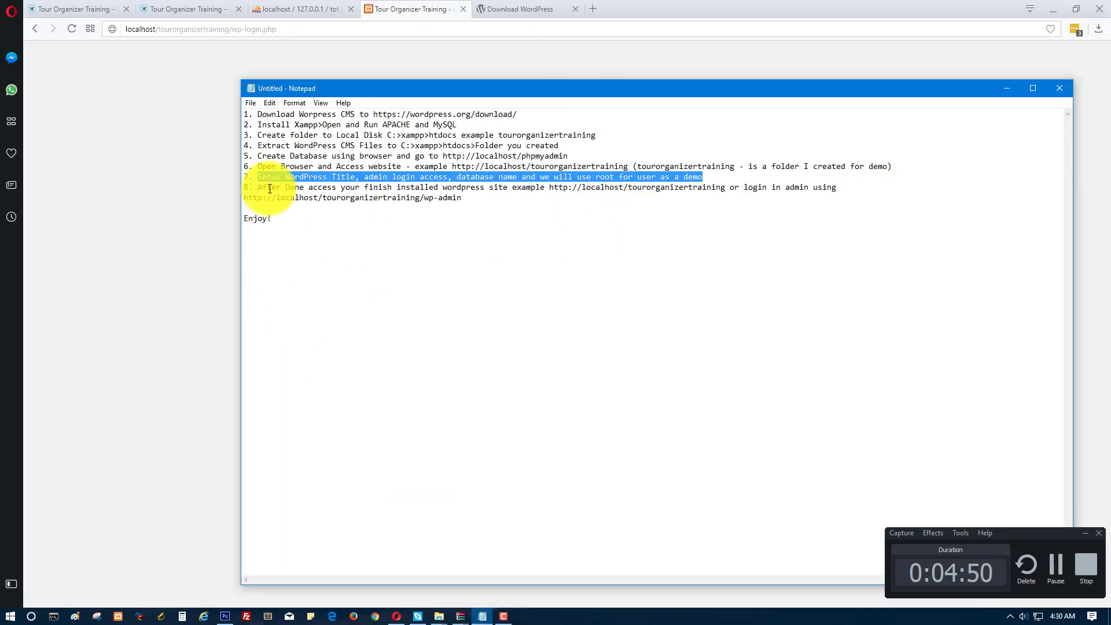
drag(258, 188, 853, 196)
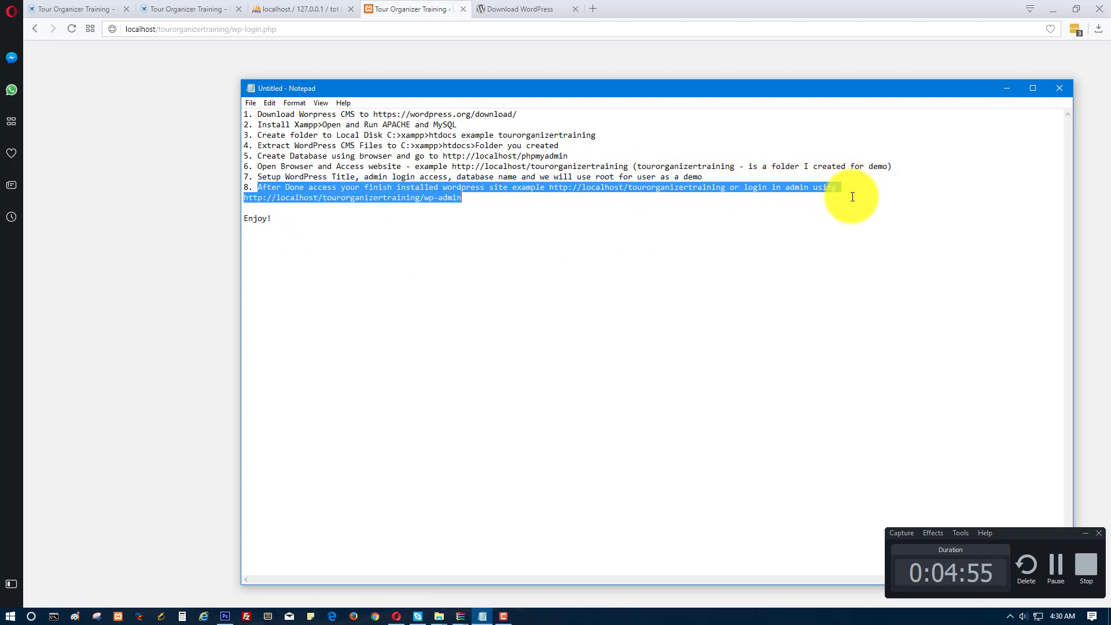
click(408, 8)
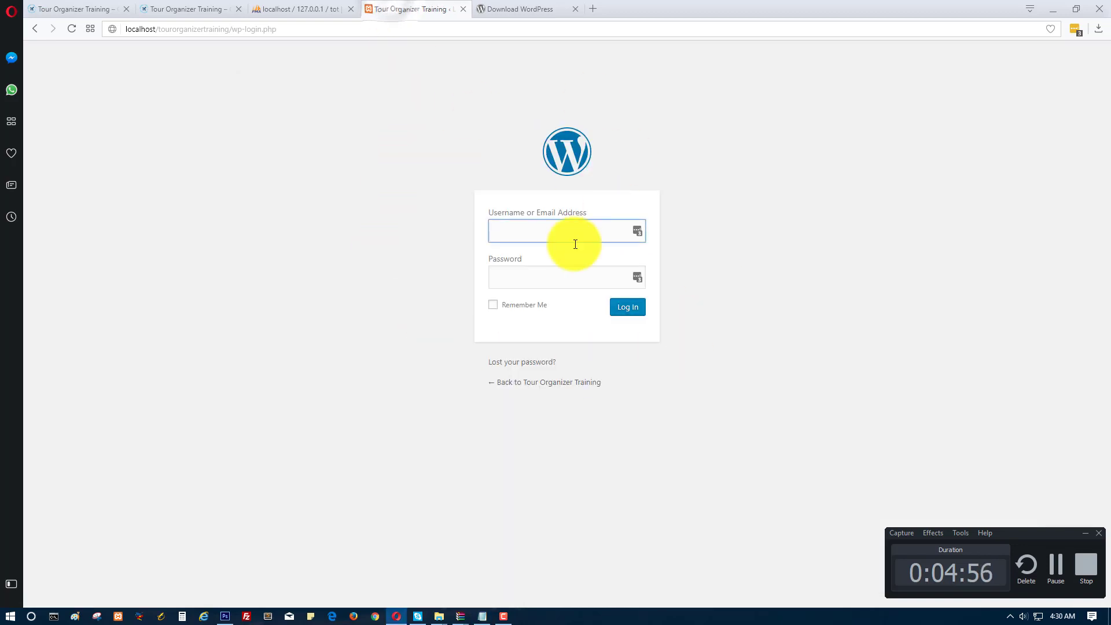
Log in with the admin username and the account password.
text(admin)
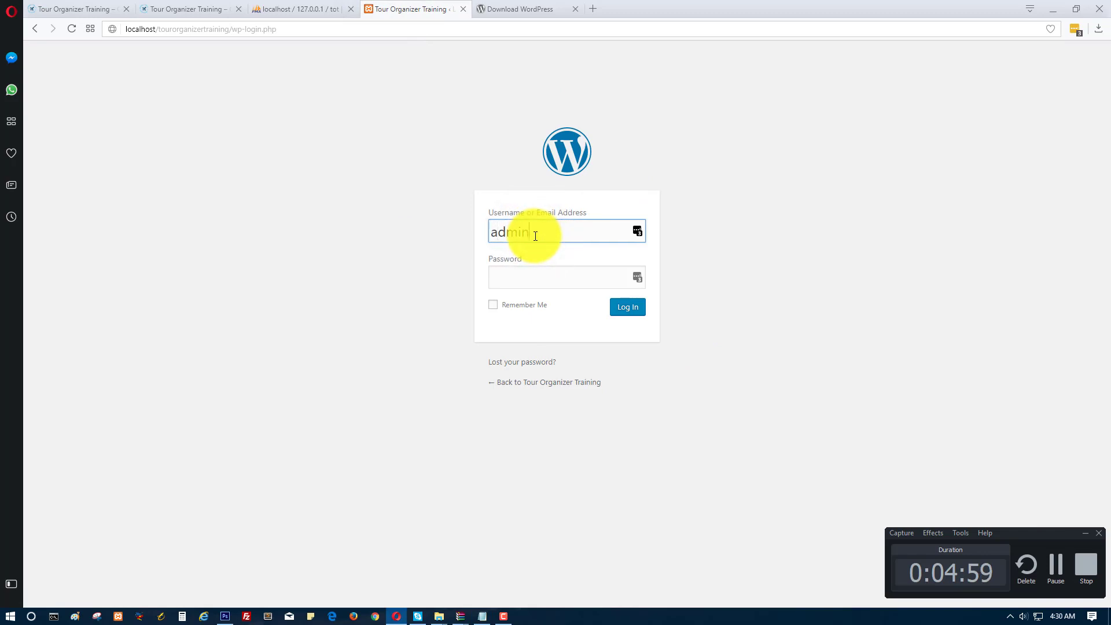
key(Tab)
text(admin)
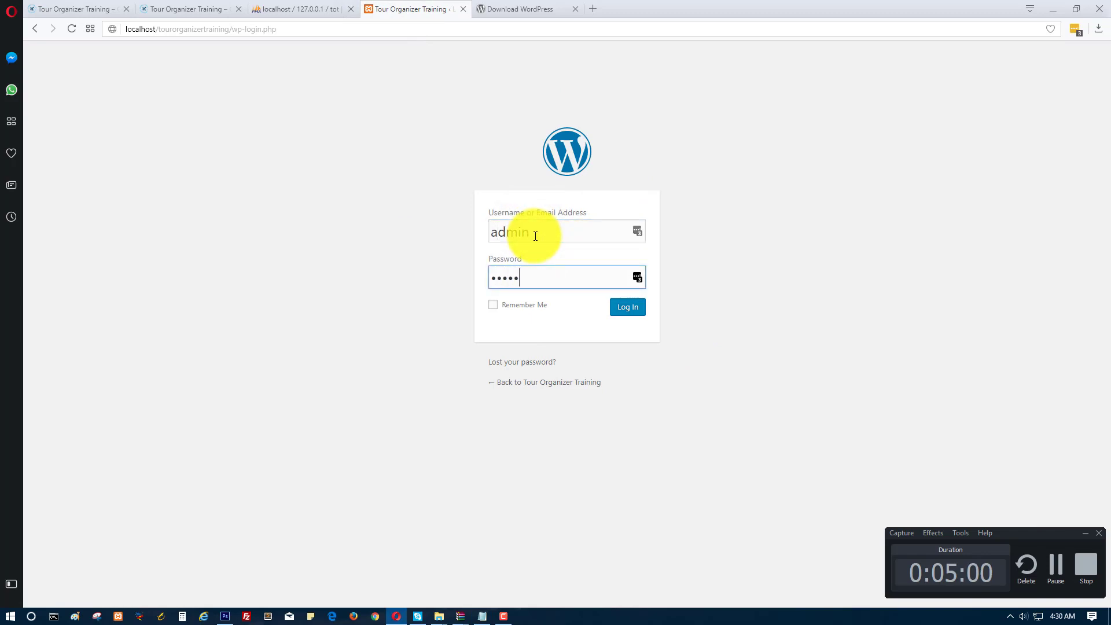
click(628, 306)
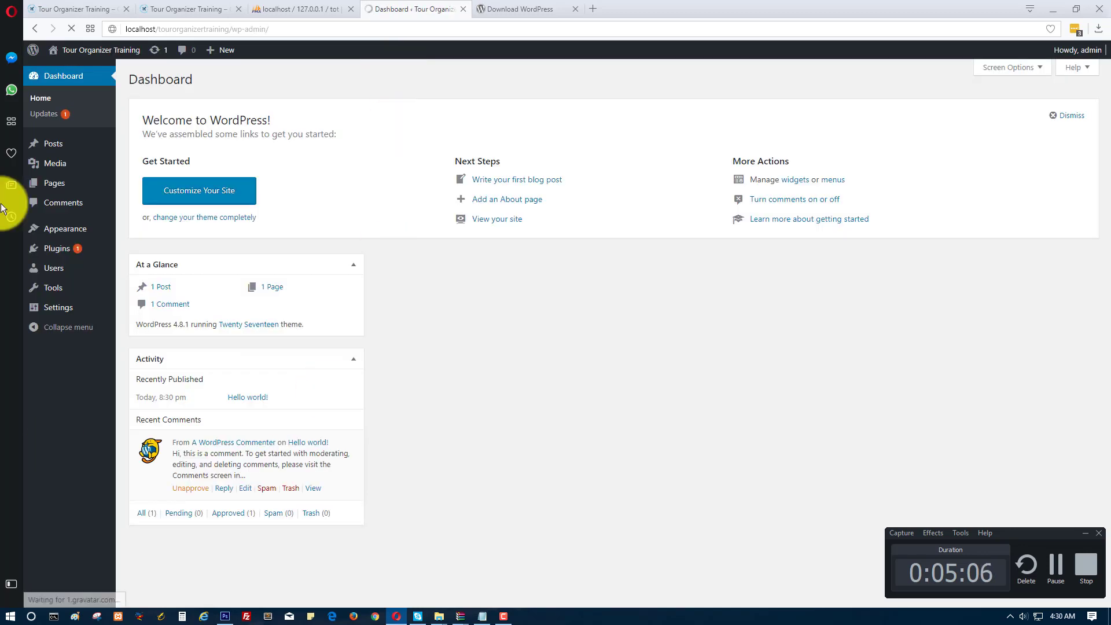
Open the Tour Organizer Training front page in a new tab from the admin bar site name.
mouse_move(69, 52)
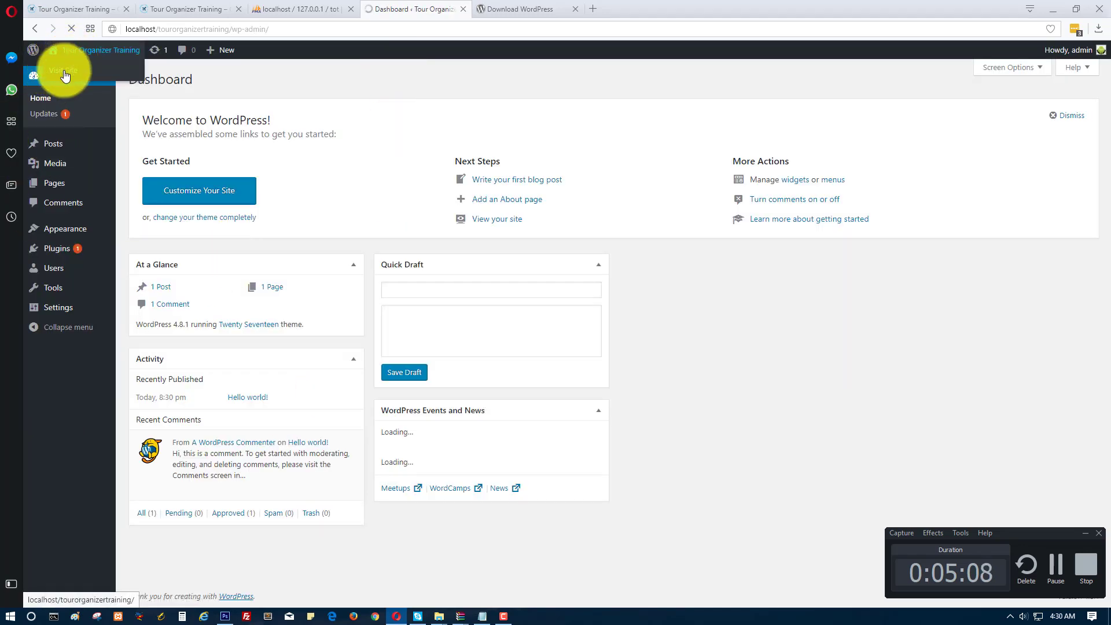
right_click(77, 82)
click(82, 88)
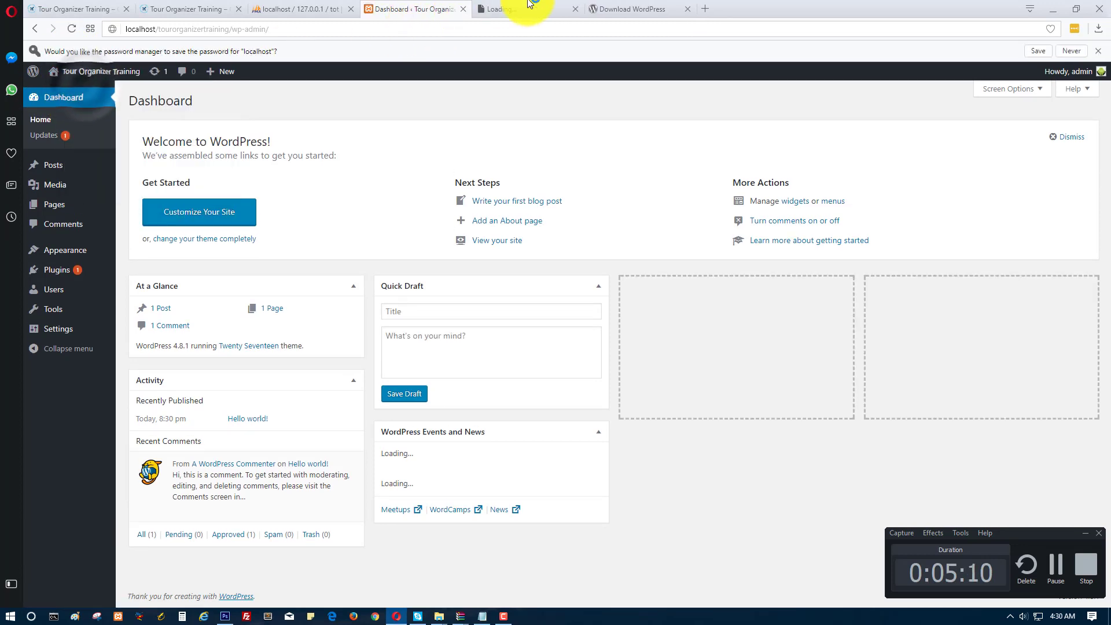
click(537, 8)
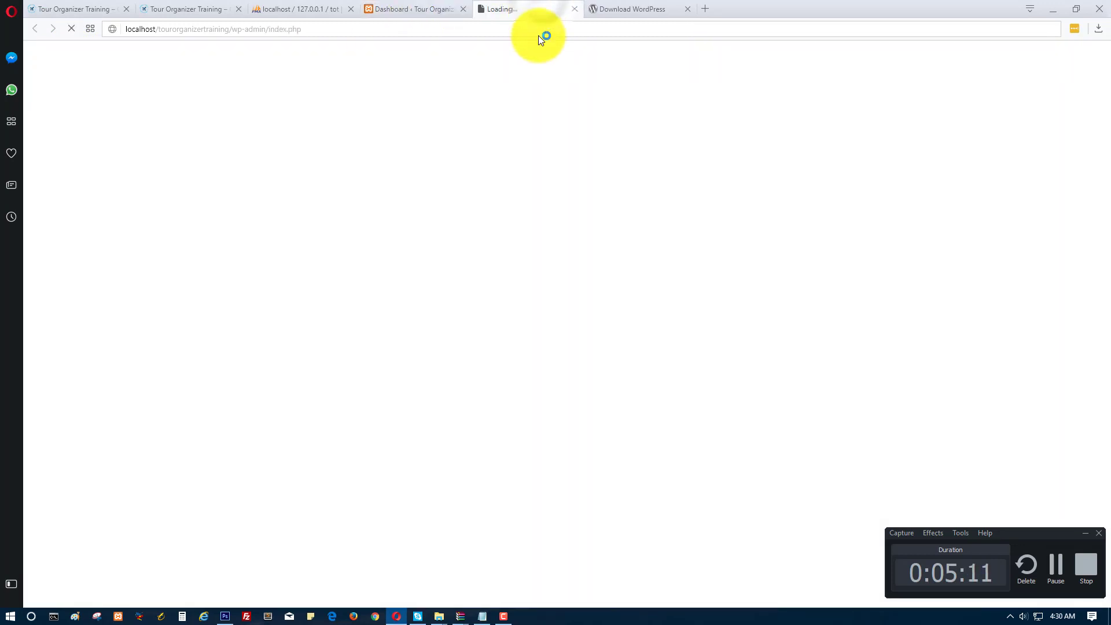
Load the front-end site from the Dashboard and view the Twenty Seventeen page with Hello world!
click(423, 8)
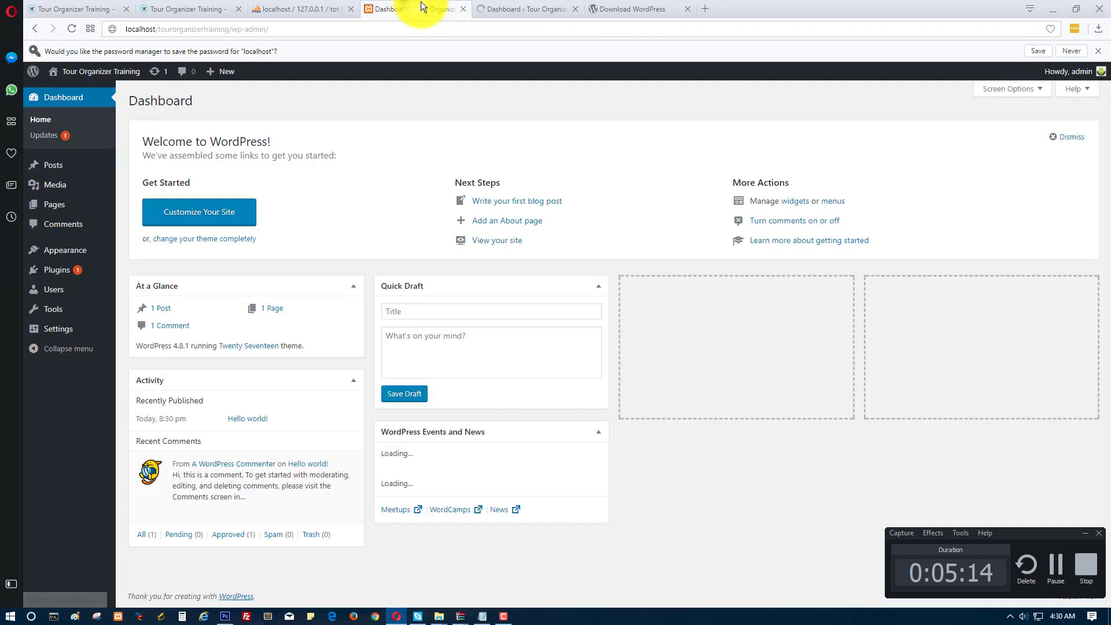
click(517, 9)
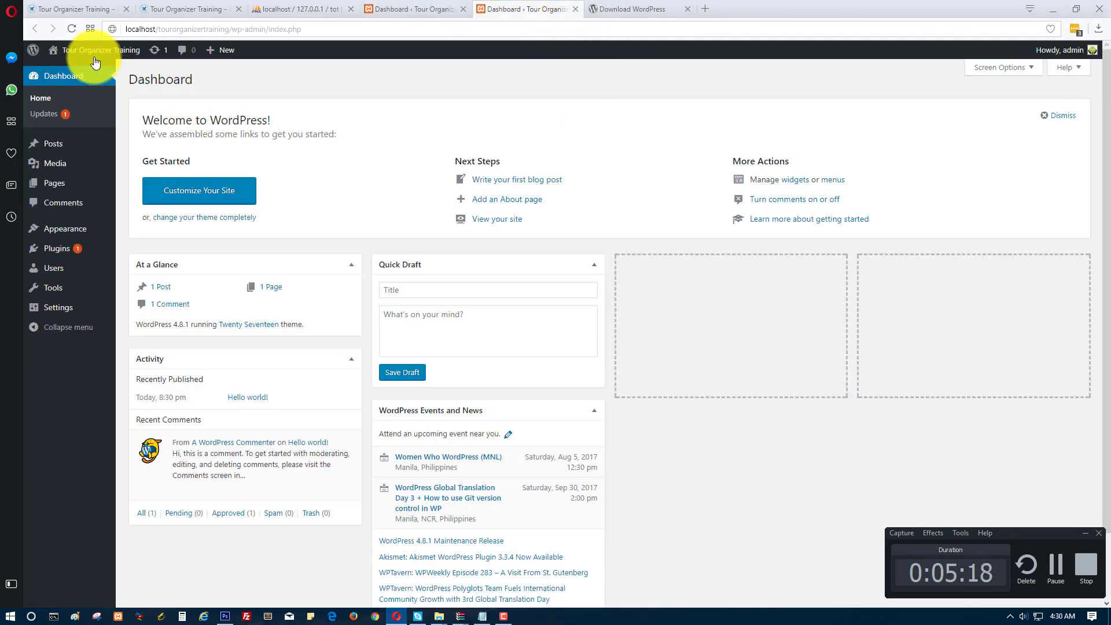
click(87, 52)
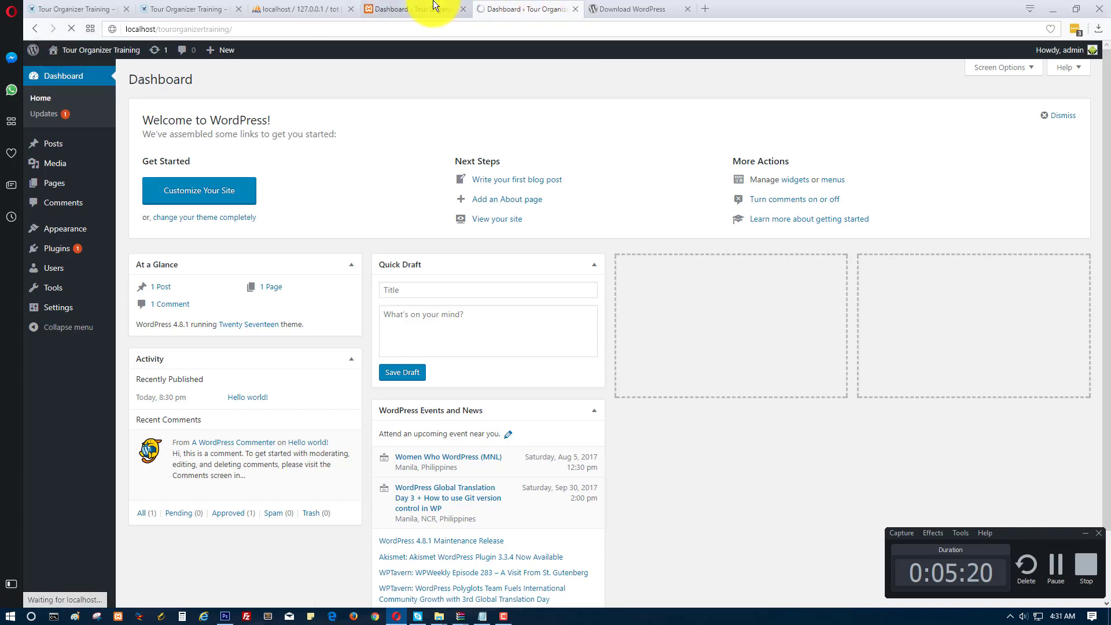
click(434, 7)
click(493, 7)
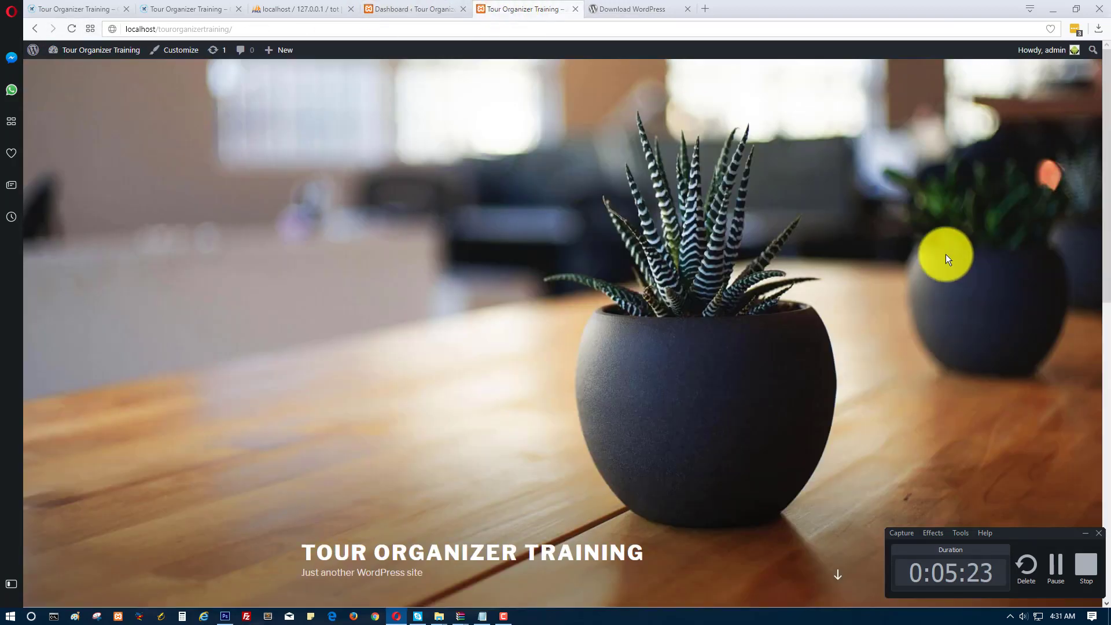
mouse_move(1105, 141)
mouse_down()
mouse_move(1108, 418)
mouse_move(1099, 138)
mouse_up()
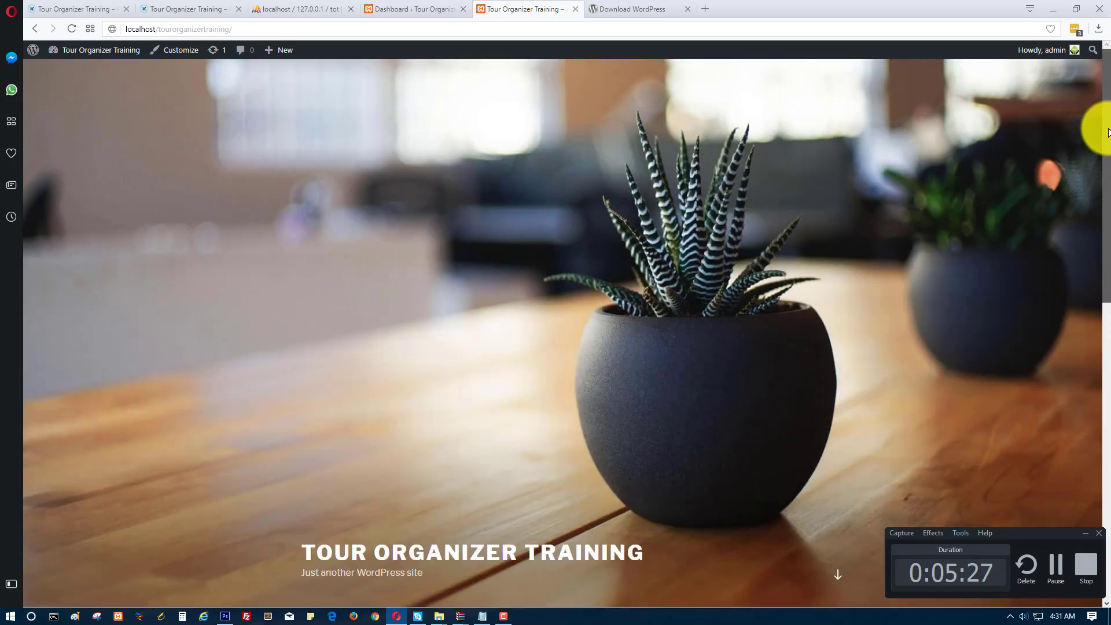